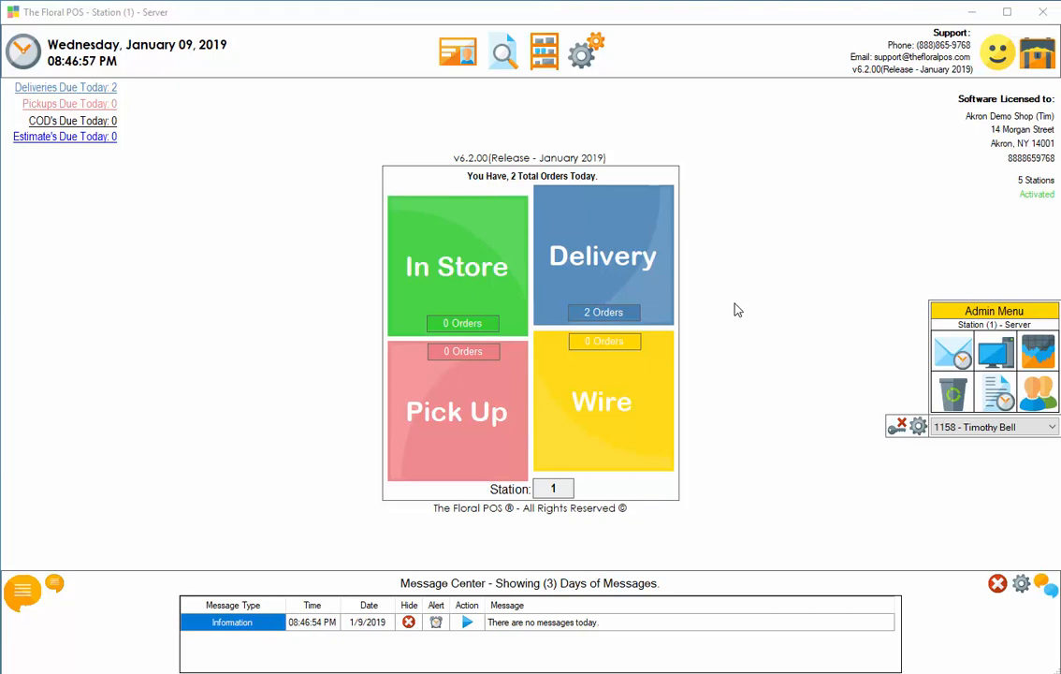
Open the customer administrator and examine the phone types and mobile carriers available for a new customer
click(458, 59)
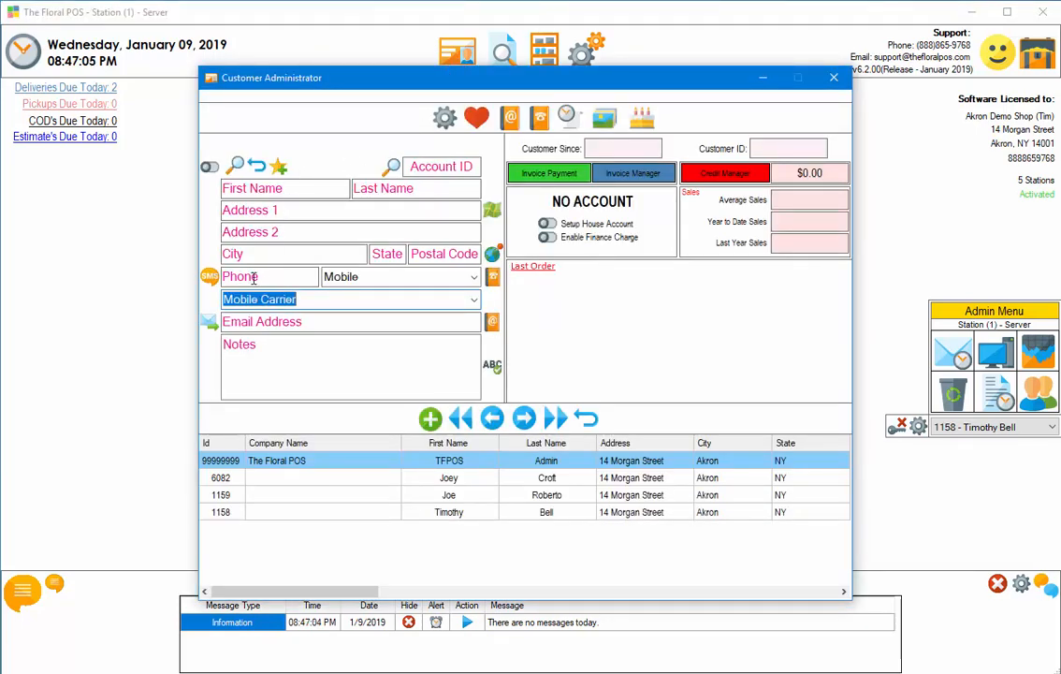
click(463, 277)
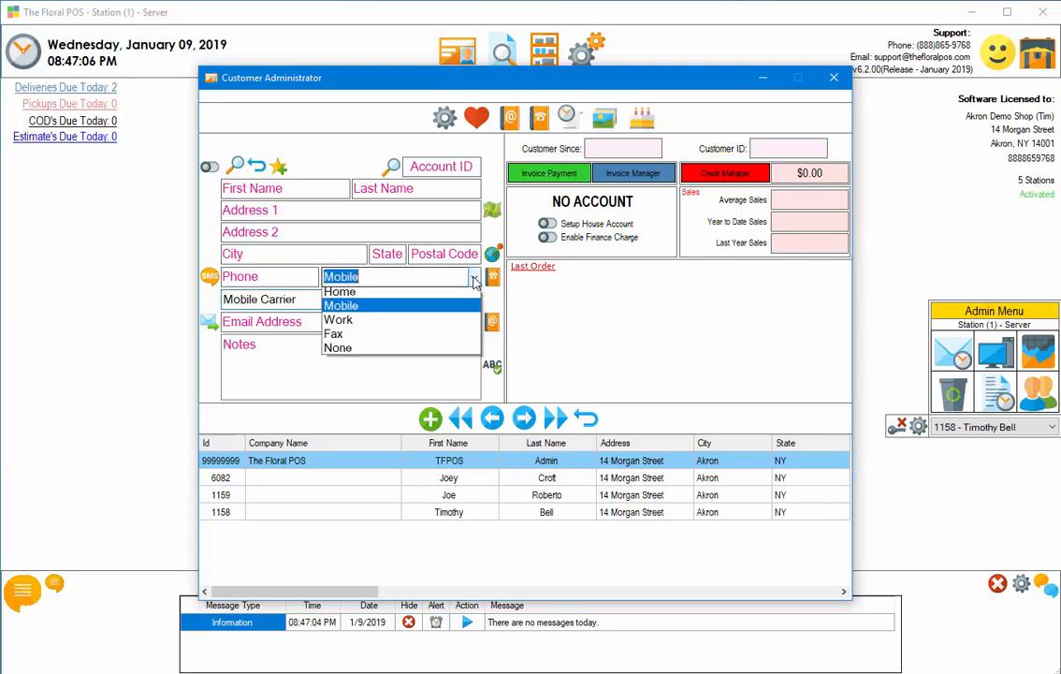
click(363, 311)
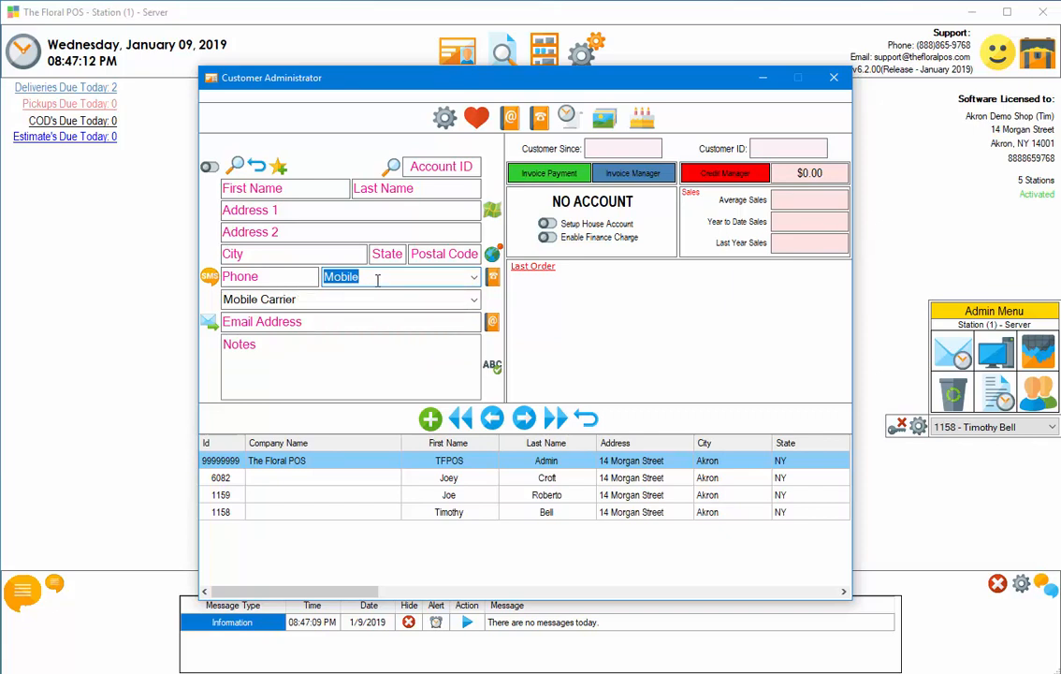
click(474, 299)
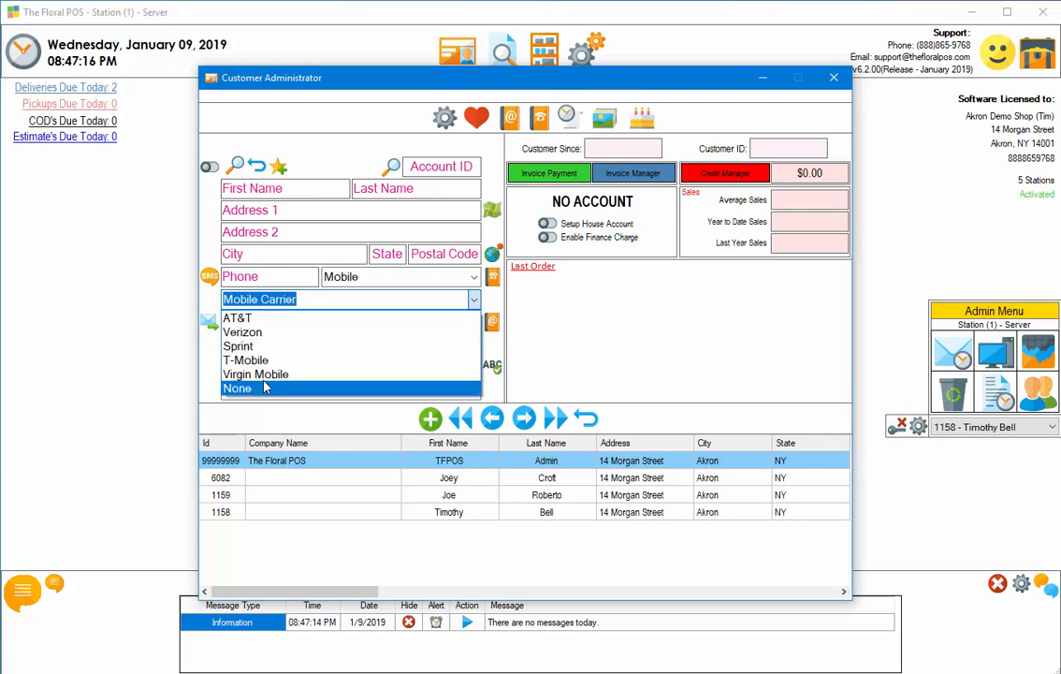
click(313, 300)
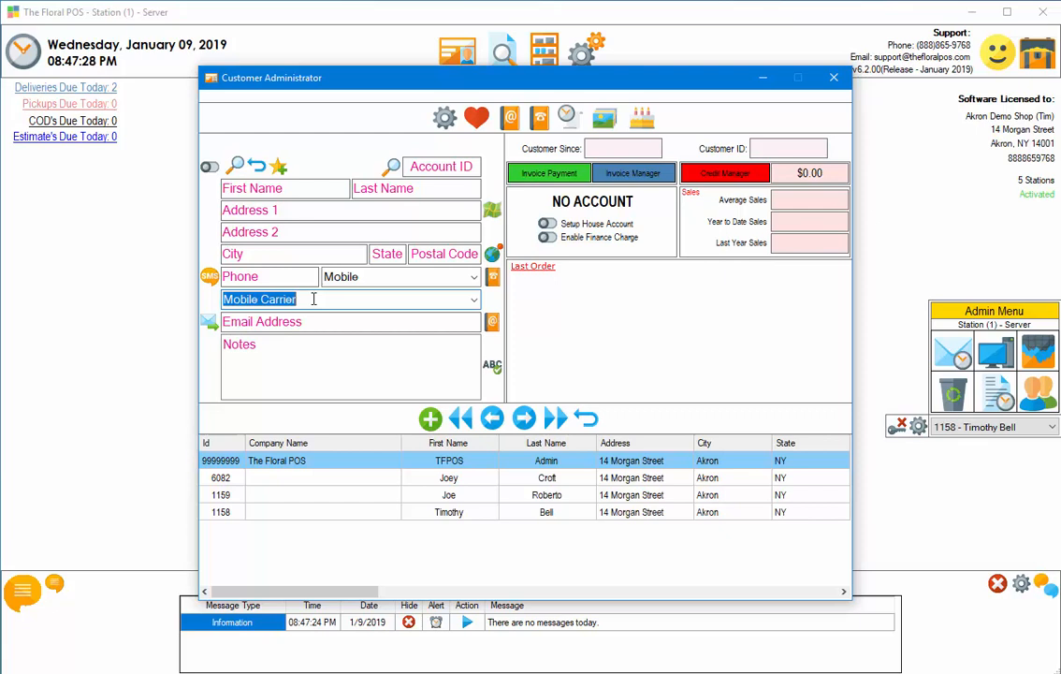
Review the phone type and carrier details of the three individual customer records, ending on the last one listed
click(454, 511)
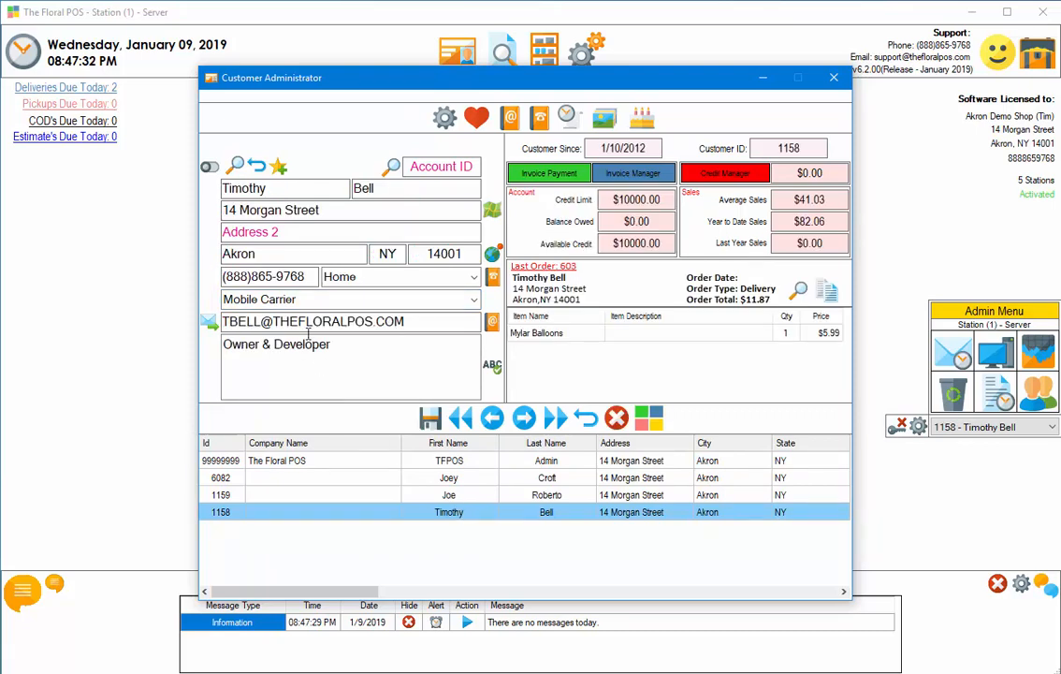
click(443, 496)
click(446, 479)
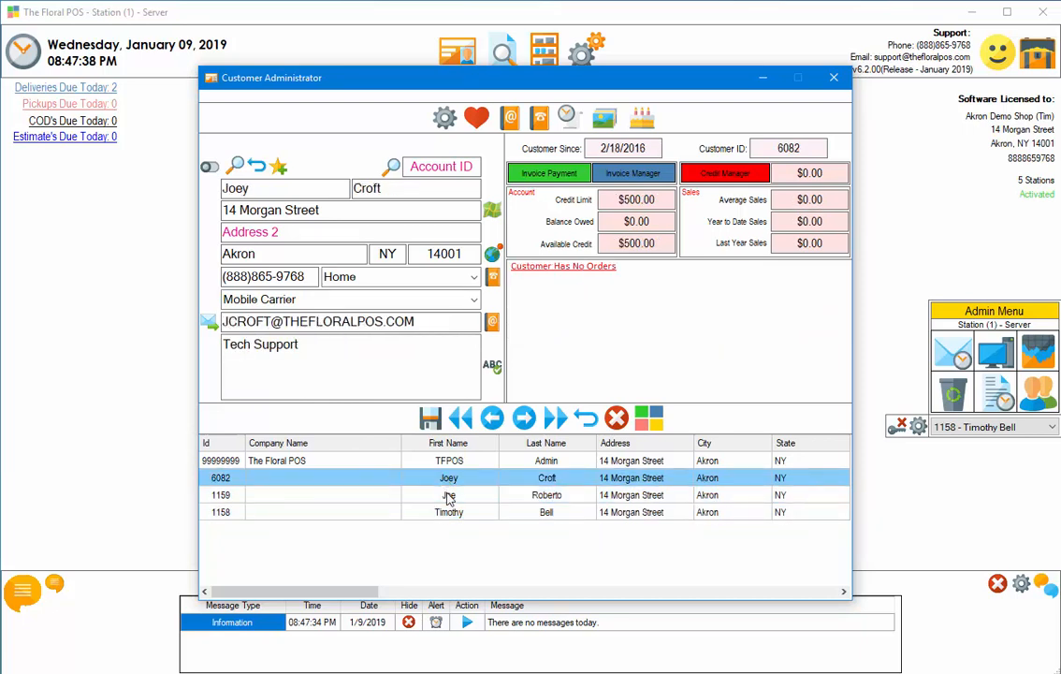
click(447, 496)
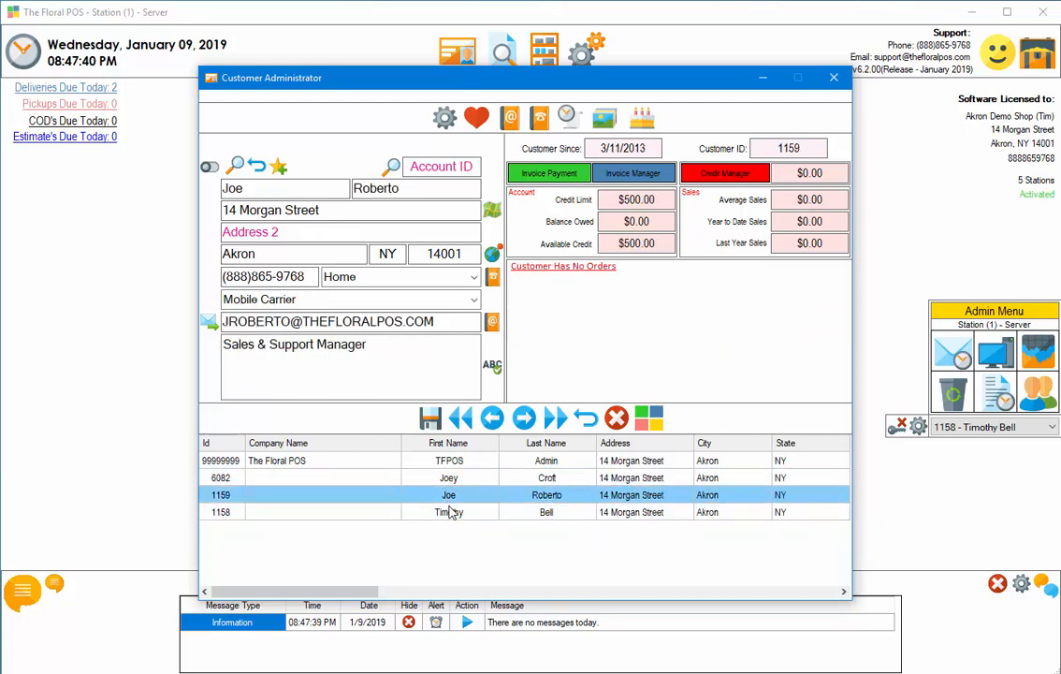
click(450, 512)
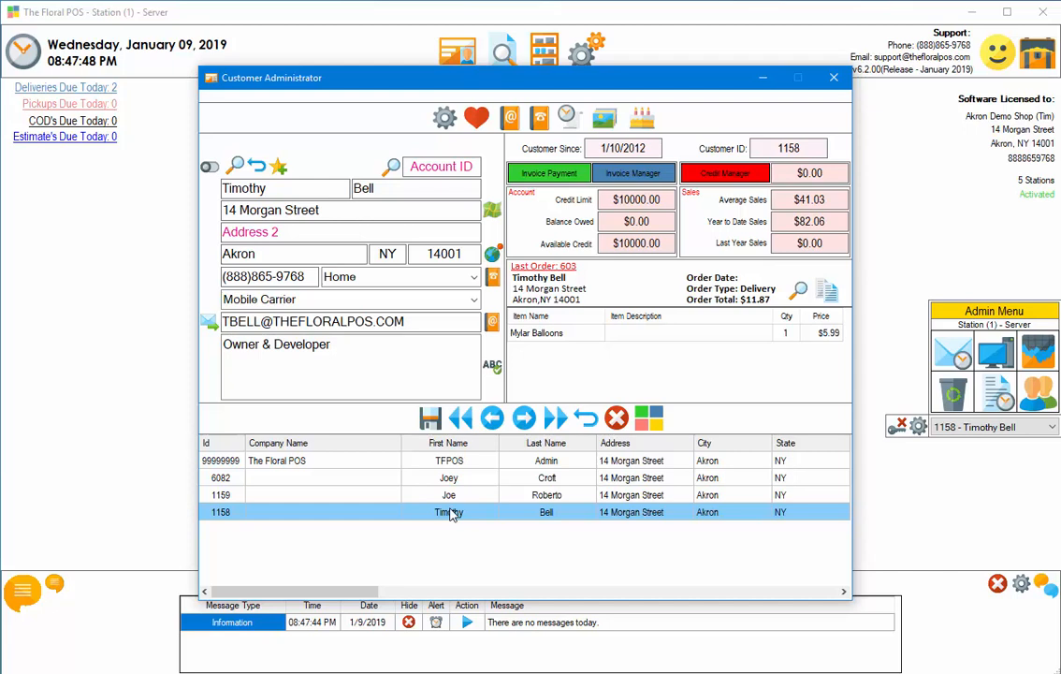
Make the AT&T mobile number the default in the selected customer's phone book, save the change, and close the customer record
click(578, 134)
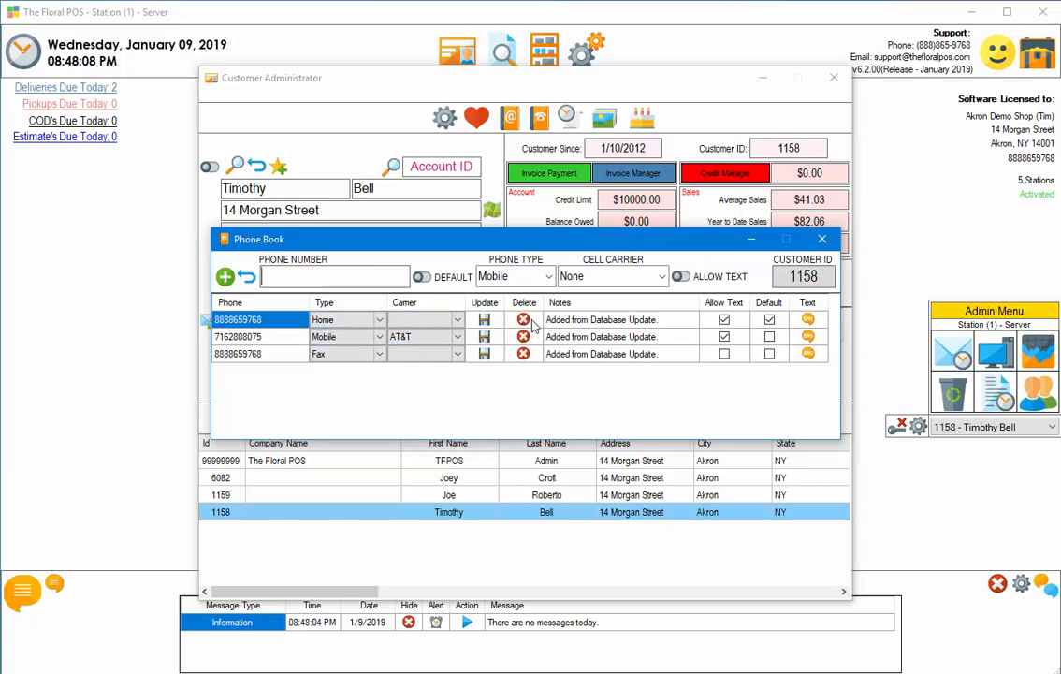
drag(515, 241, 509, 244)
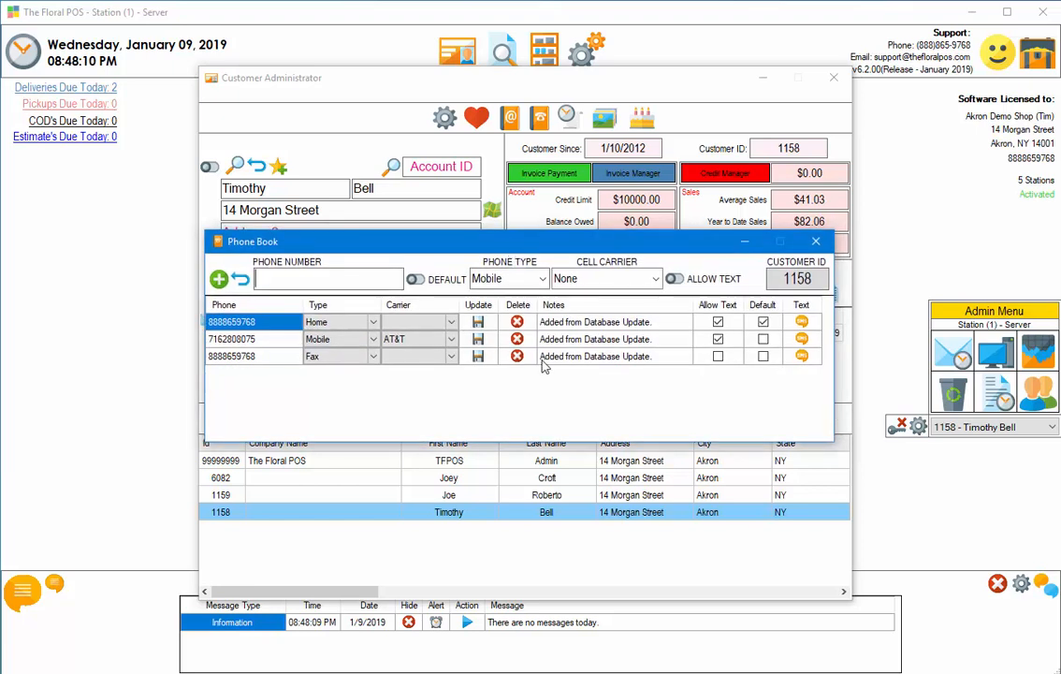
click(432, 356)
click(763, 340)
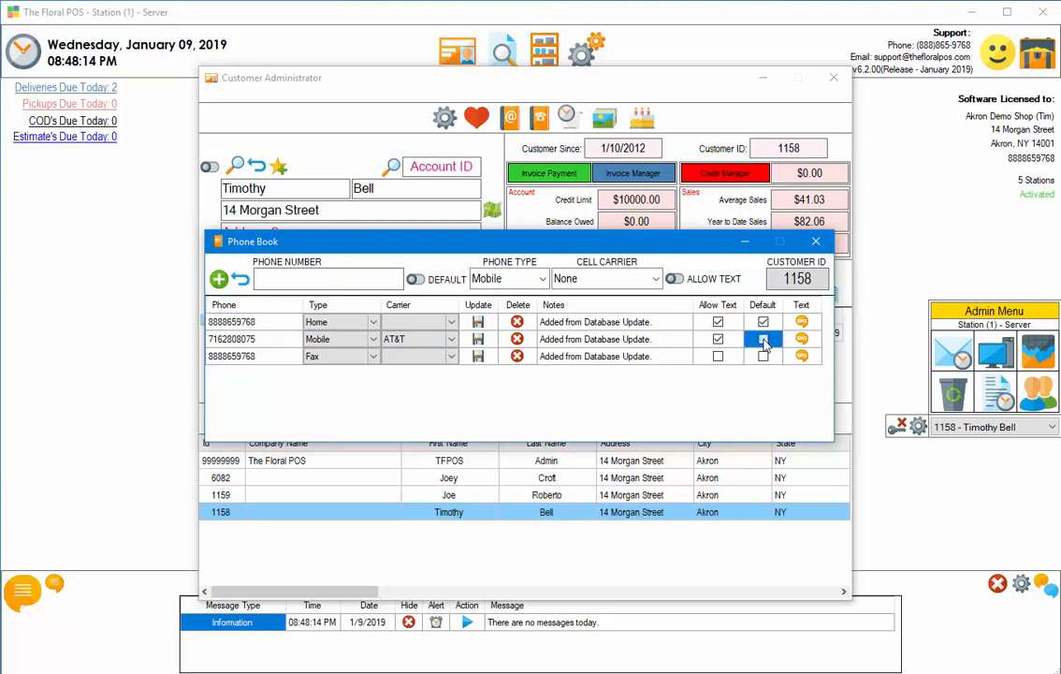
click(480, 341)
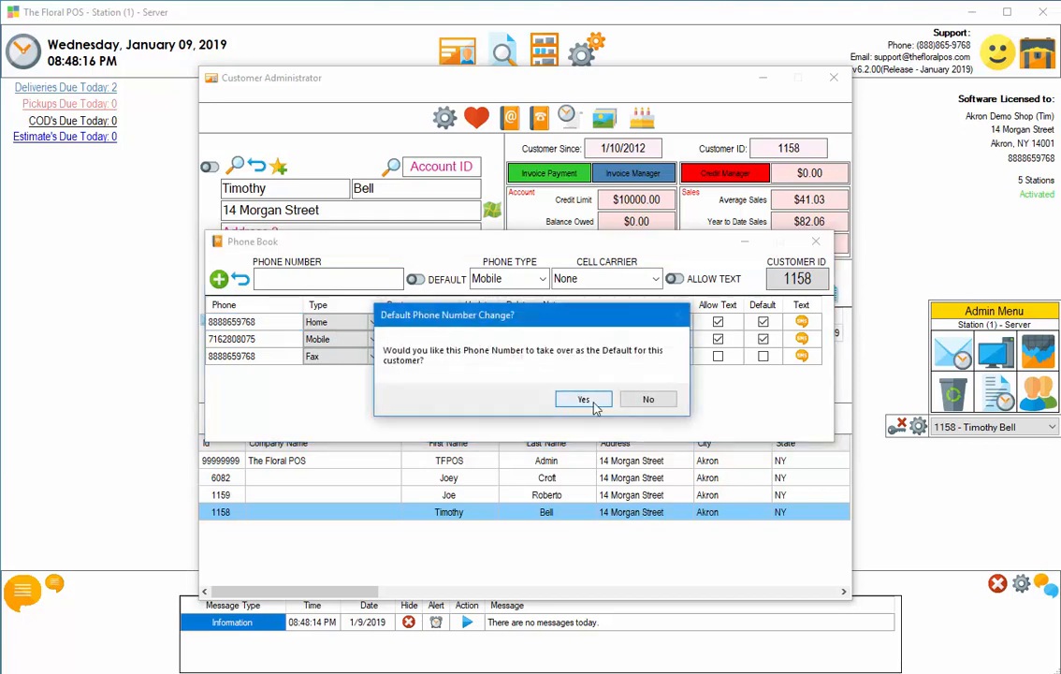
click(590, 401)
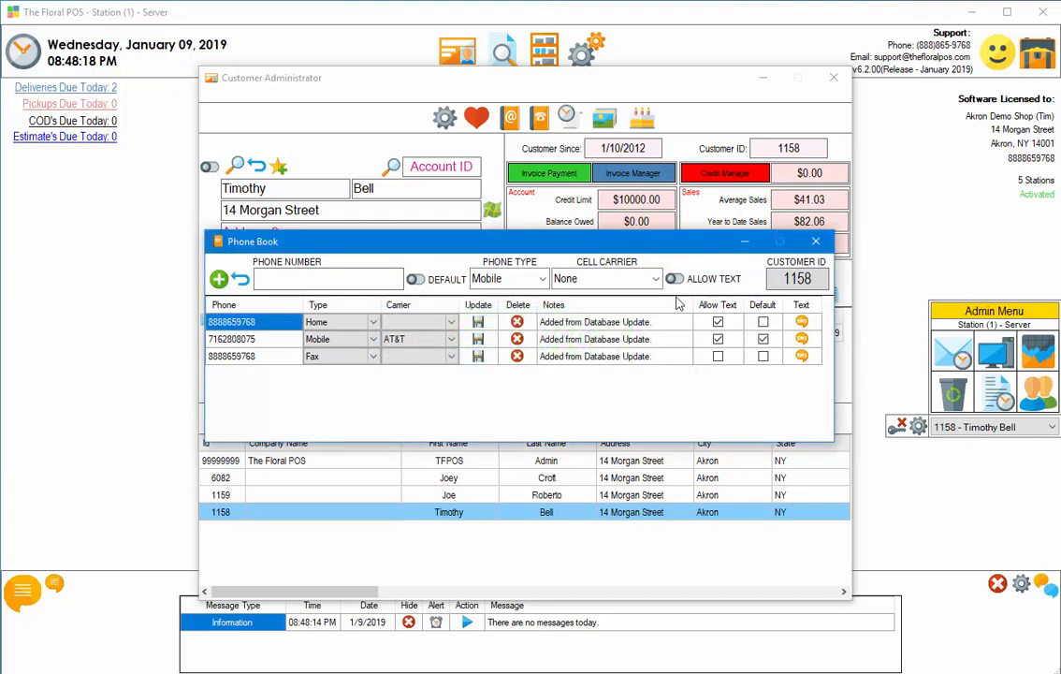
click(816, 242)
drag(308, 278, 230, 279)
click(302, 277)
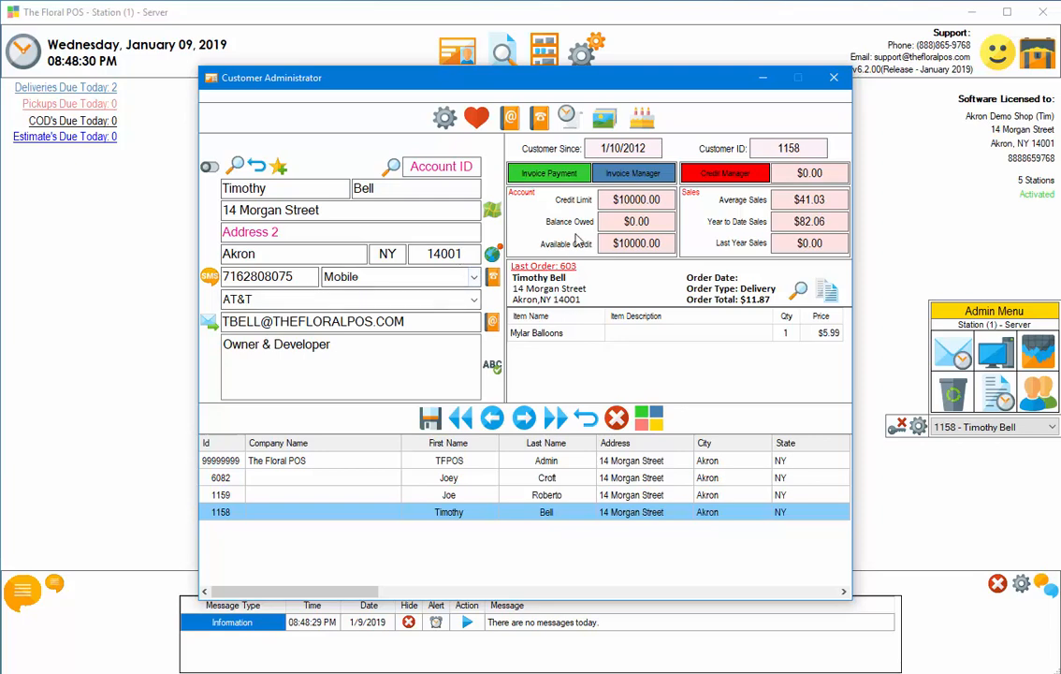
click(834, 77)
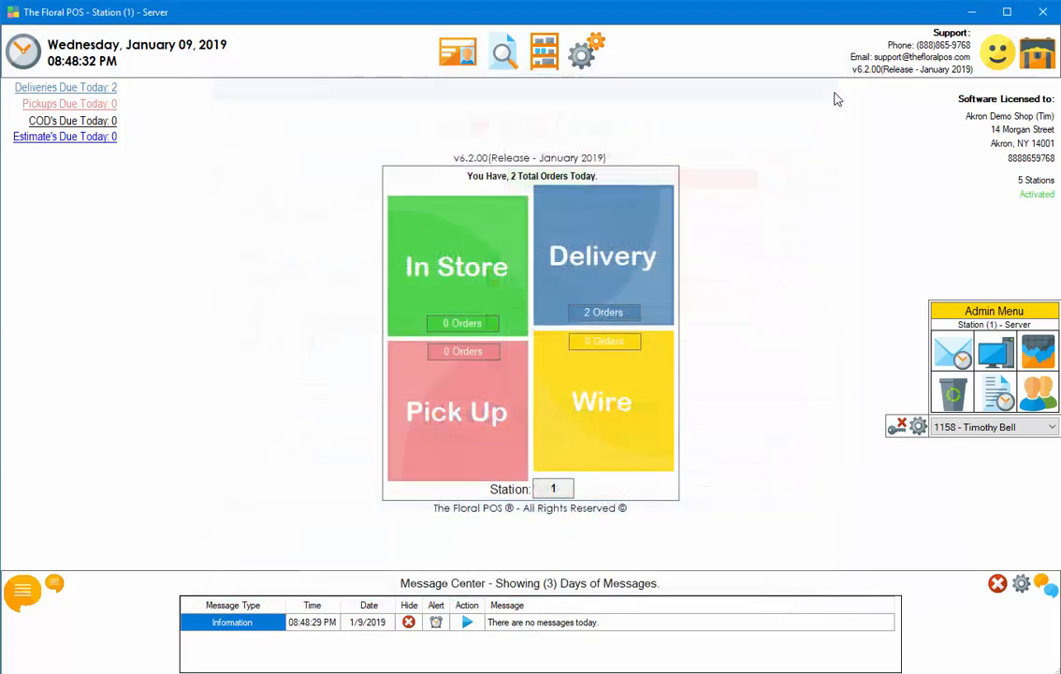
Check which phone type is the default in the system configuration, closing the settings when done
click(584, 45)
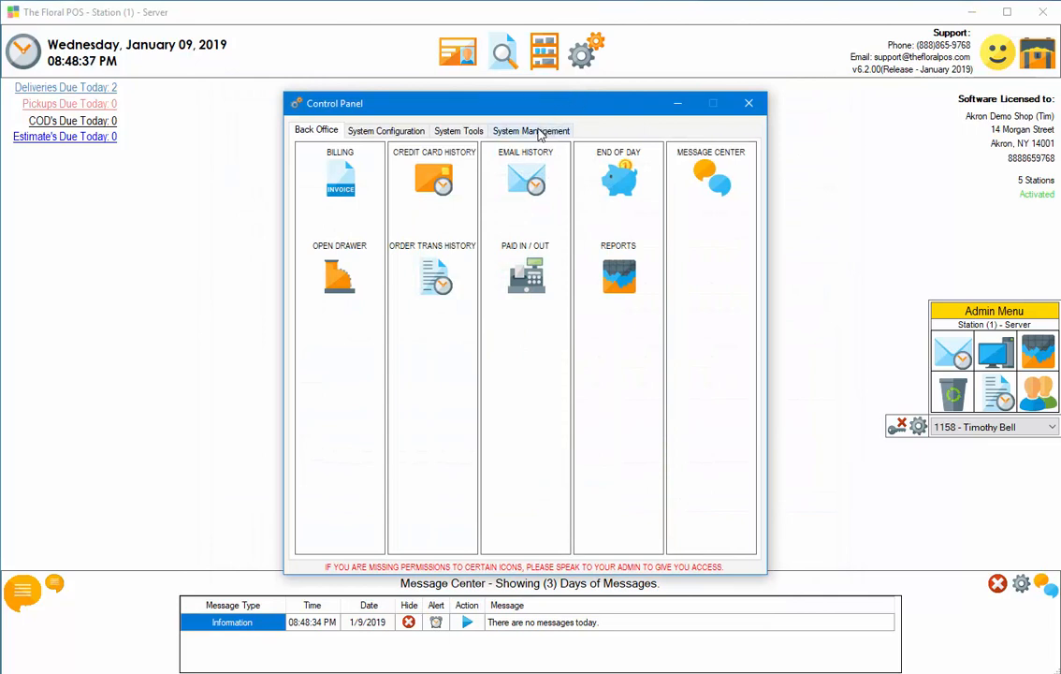
click(405, 133)
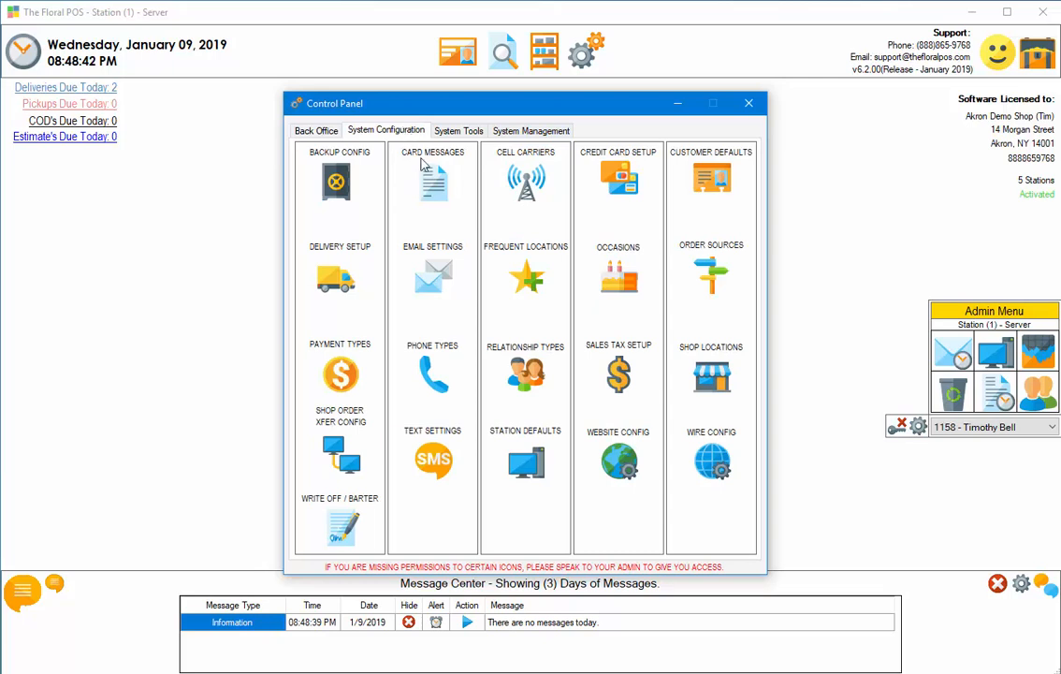
click(430, 379)
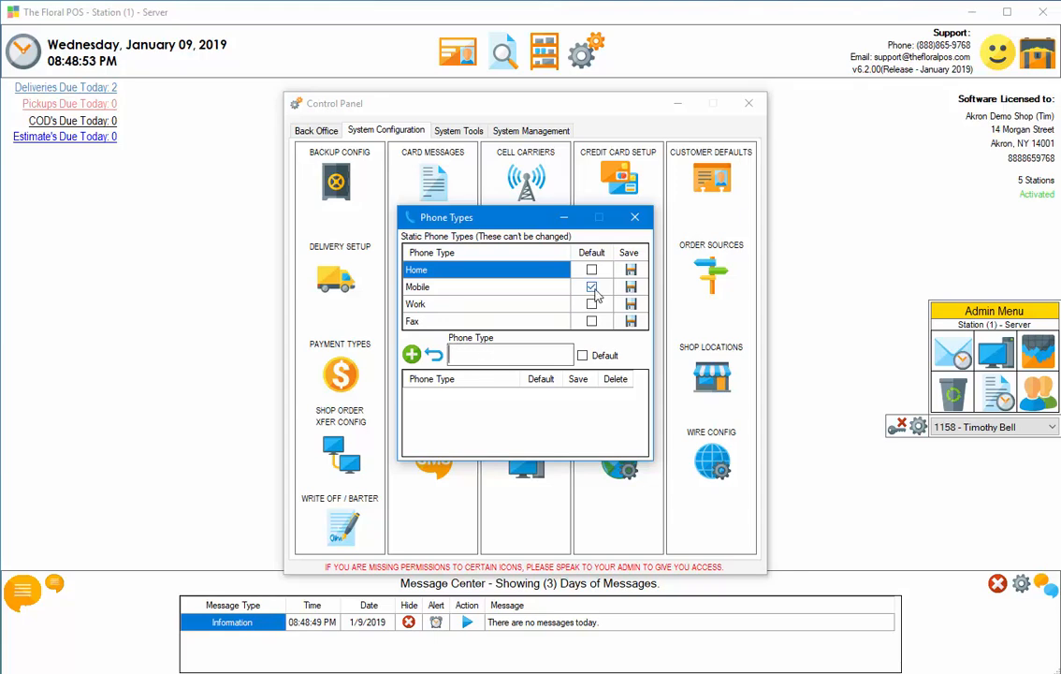
click(635, 217)
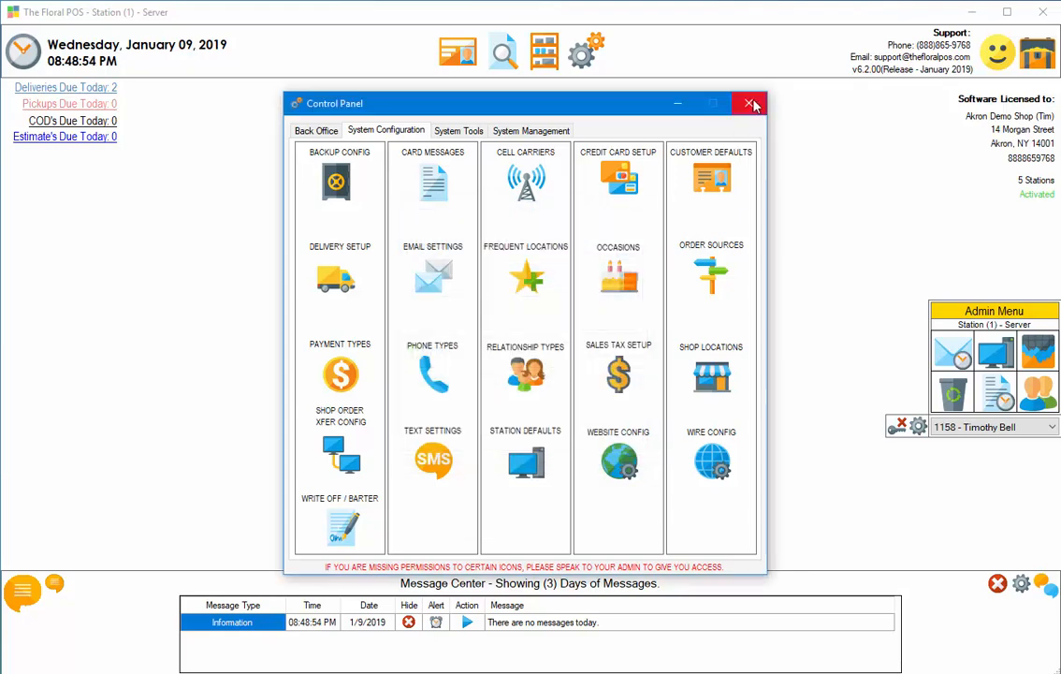
click(749, 103)
Compare the phone type on an existing customer record with the one on a cleared customer form, and close the customer administrator
click(459, 62)
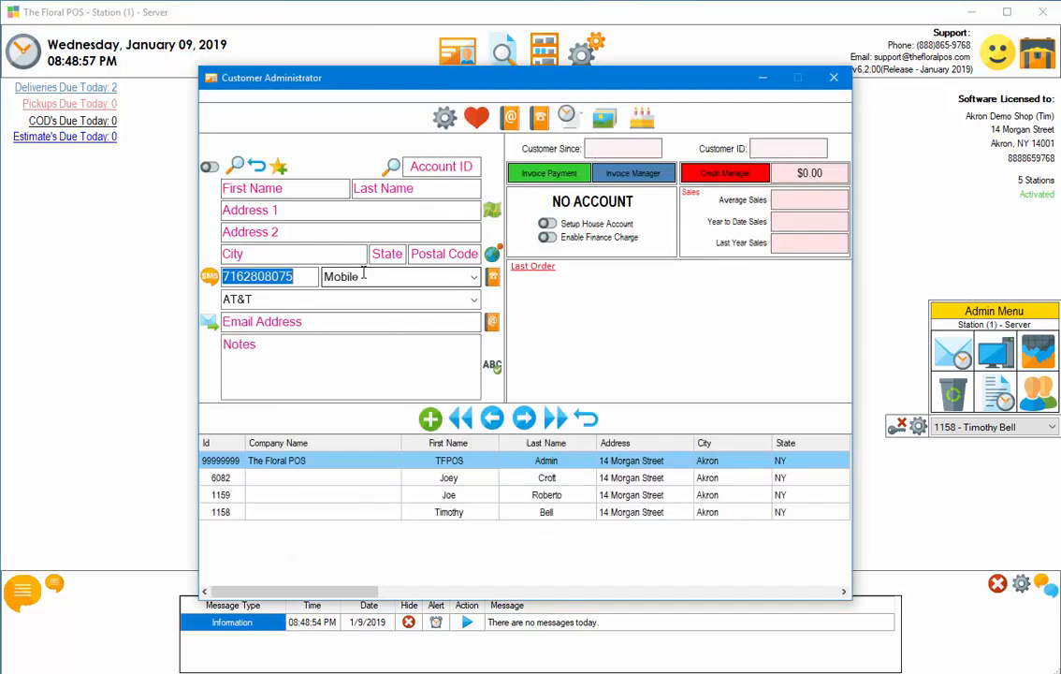
click(379, 478)
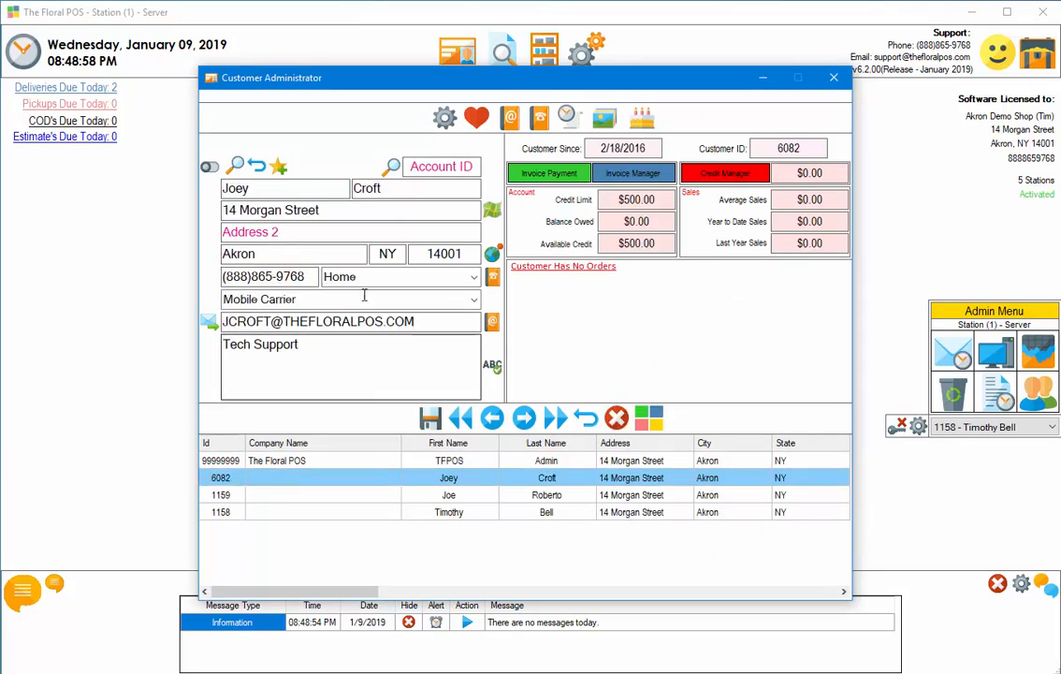
click(584, 422)
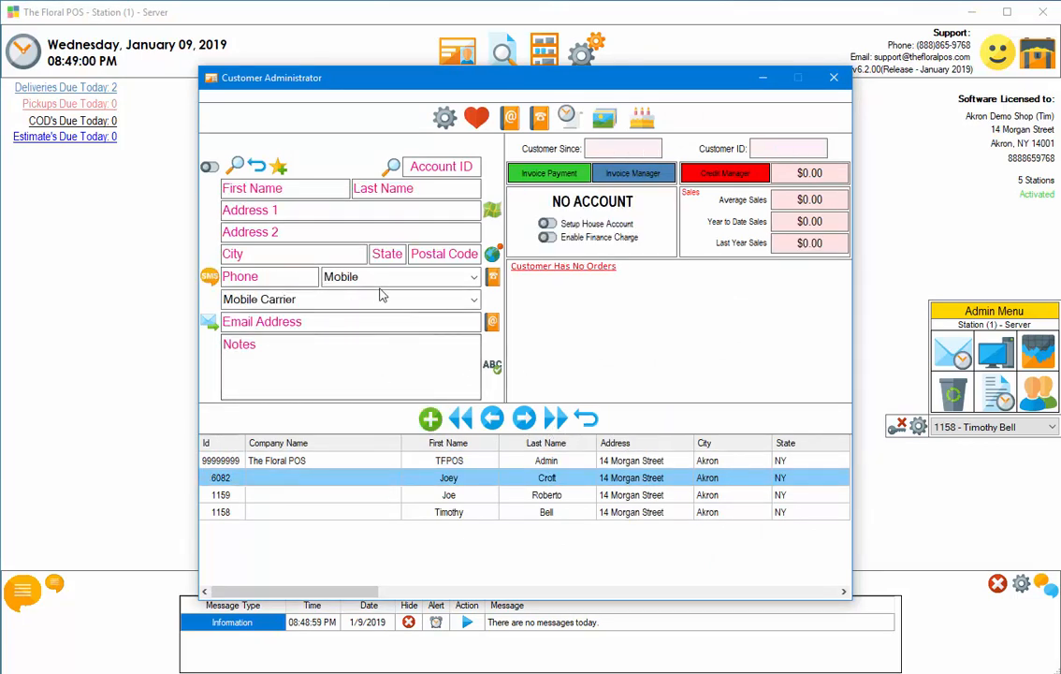
click(834, 79)
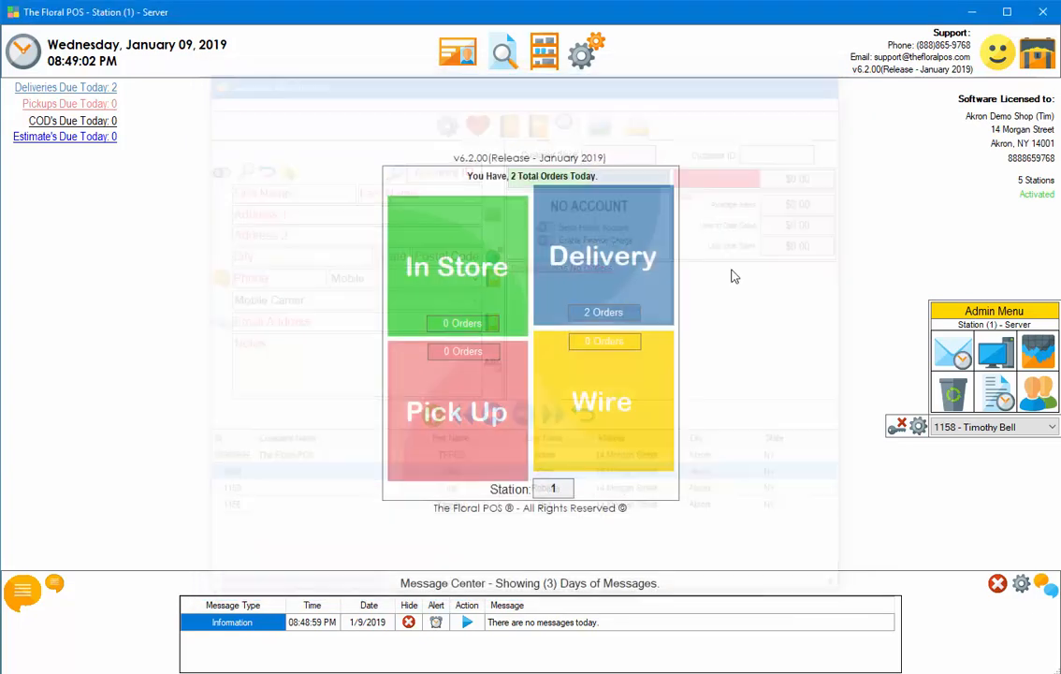
Open the cell carrier configuration and examine the email domains of the static carriers and the custom Virgin Mobile entry
click(579, 67)
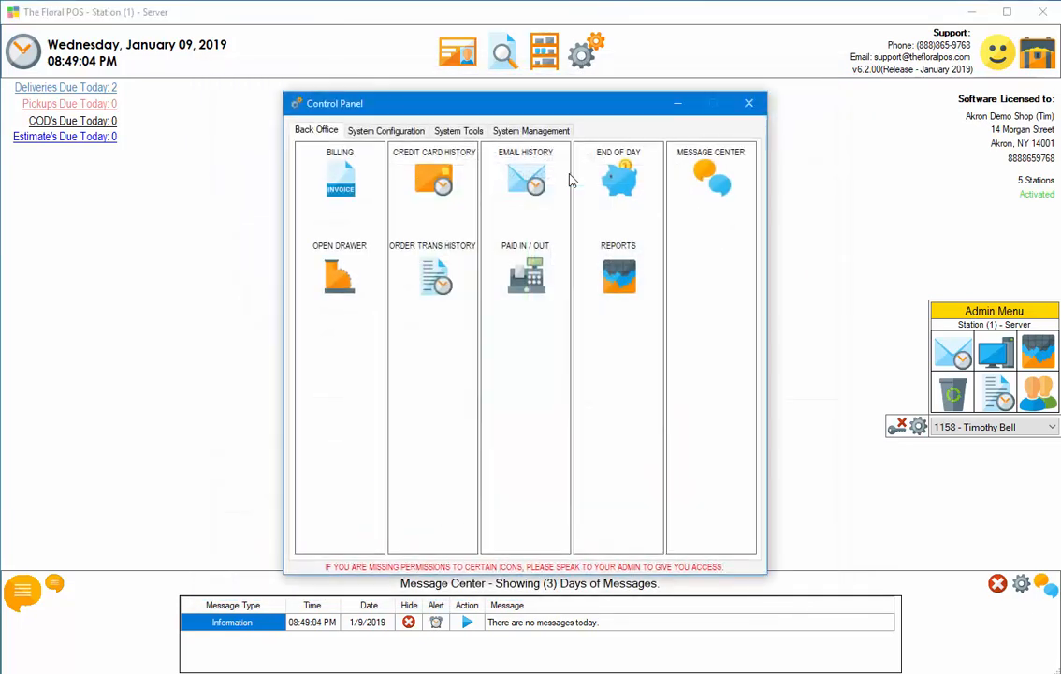
click(404, 132)
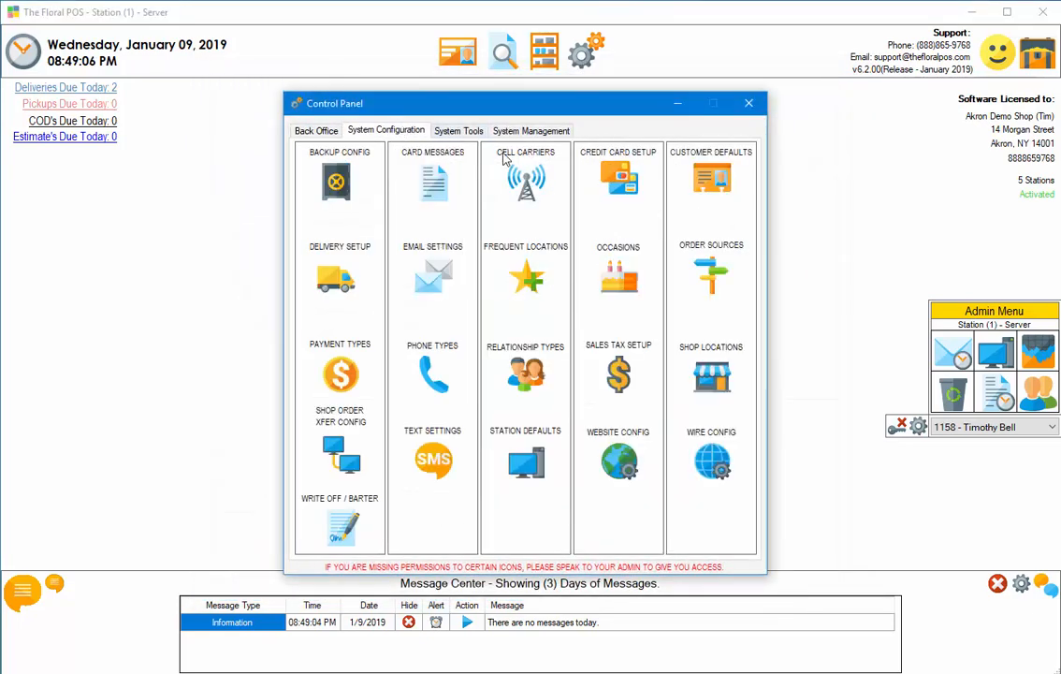
click(526, 180)
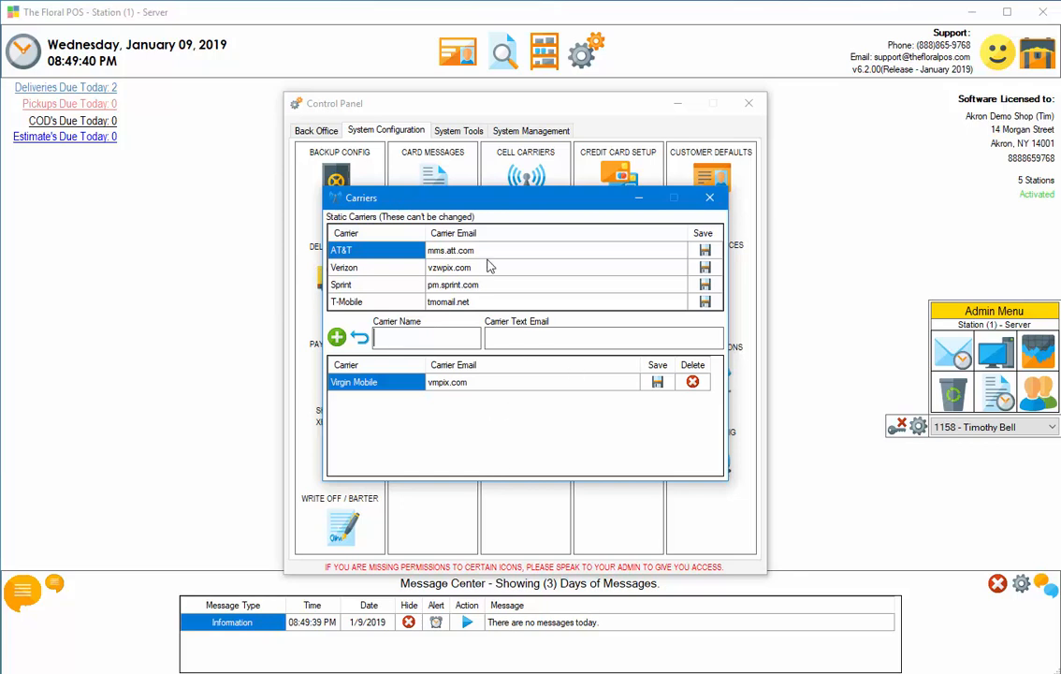
click(437, 272)
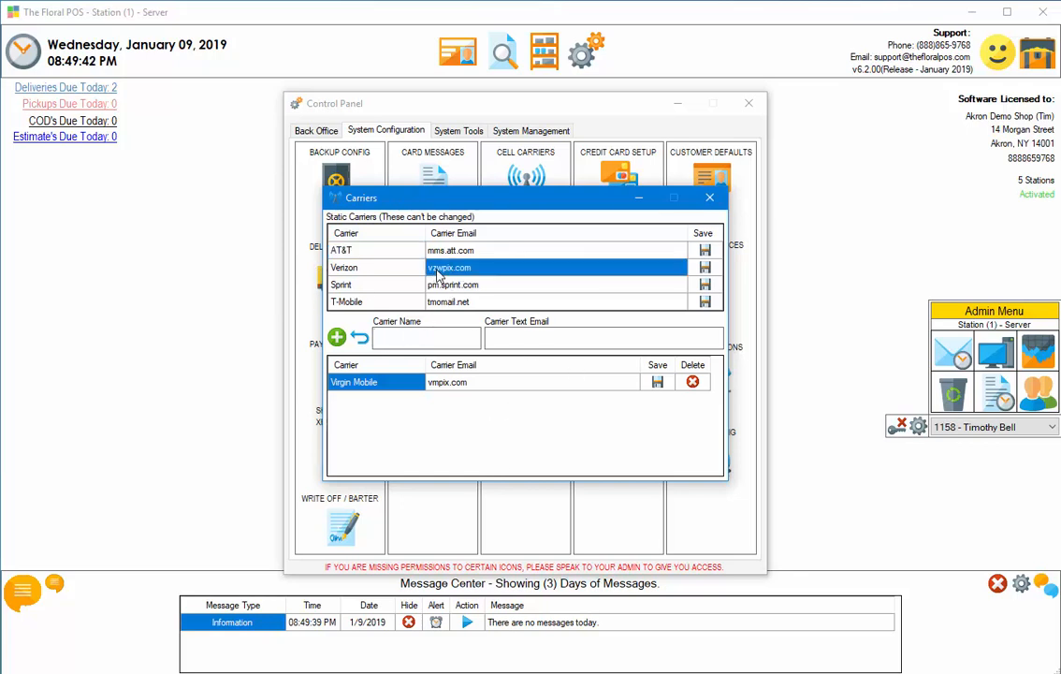
key(Down)
key(Down)
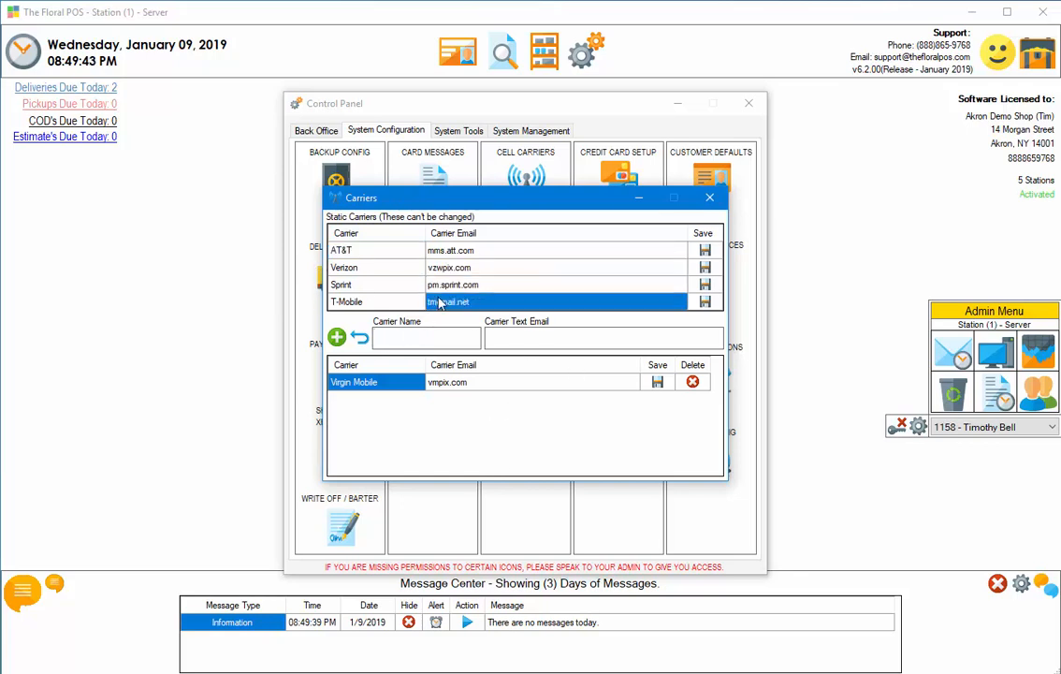
click(443, 385)
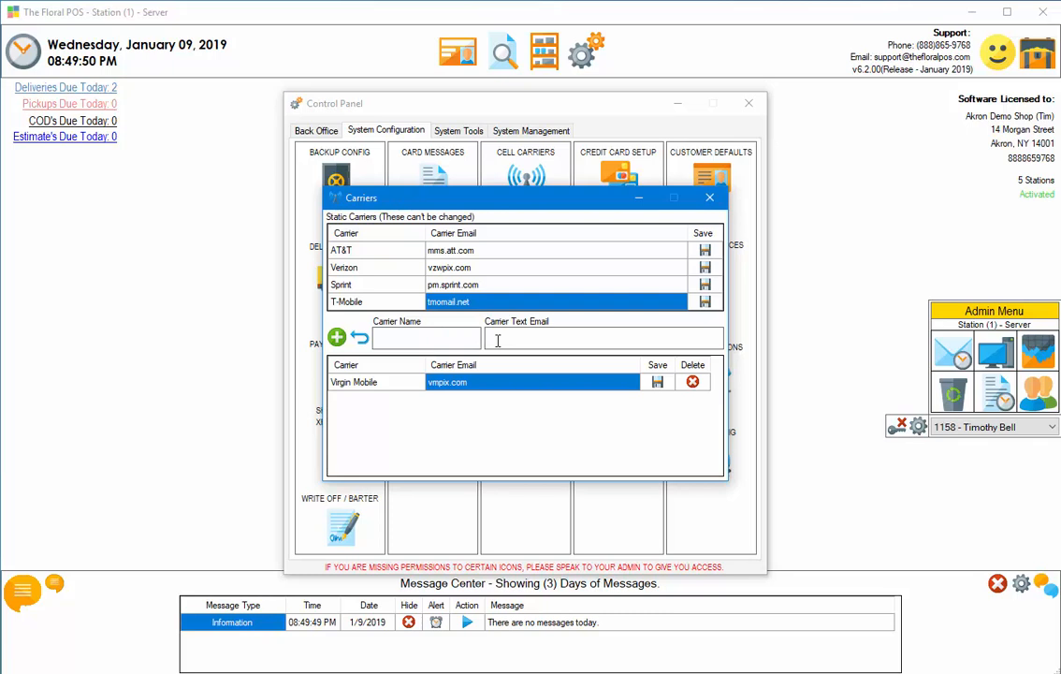
Go through the carrier email domains for AT&T, Verizon, Sprint and T-Mobile again
click(450, 256)
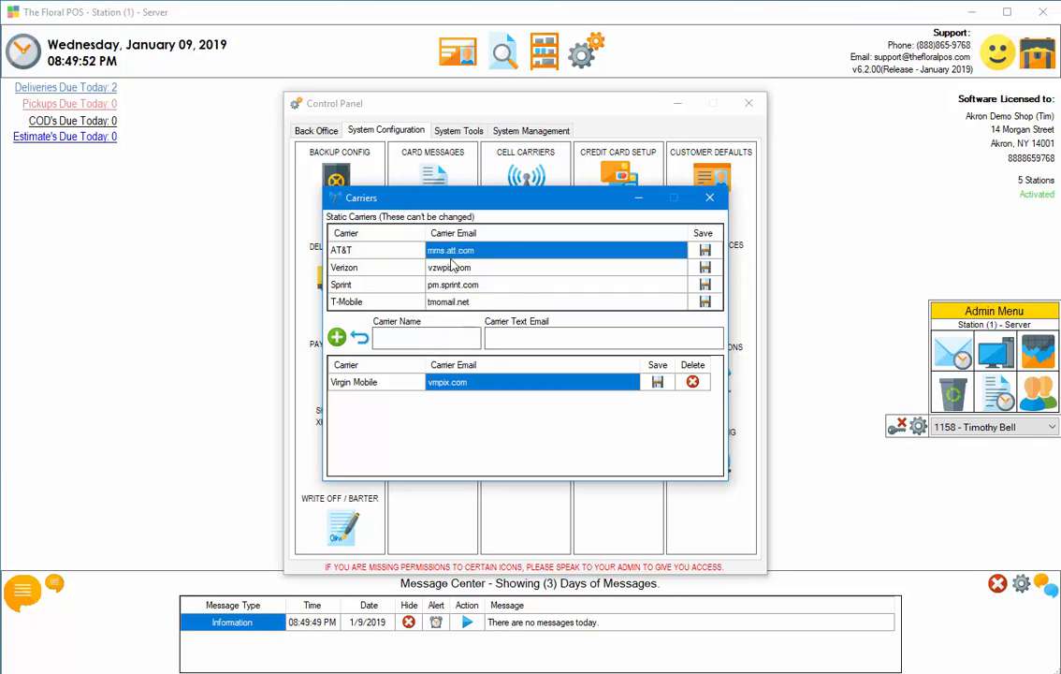
click(452, 267)
click(441, 284)
click(496, 304)
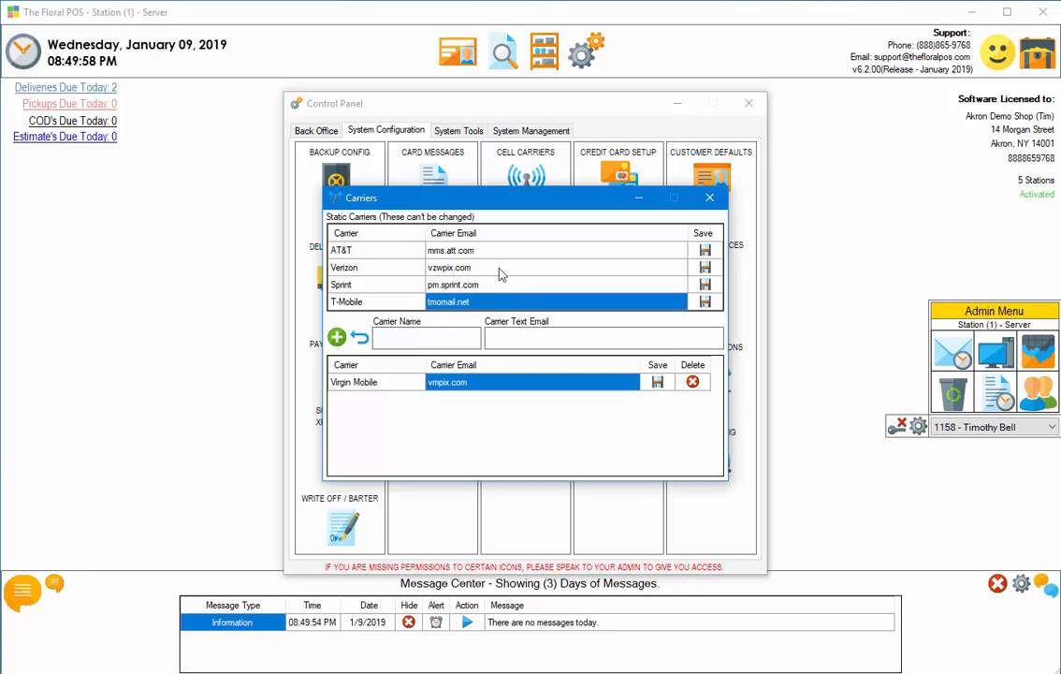
click(459, 251)
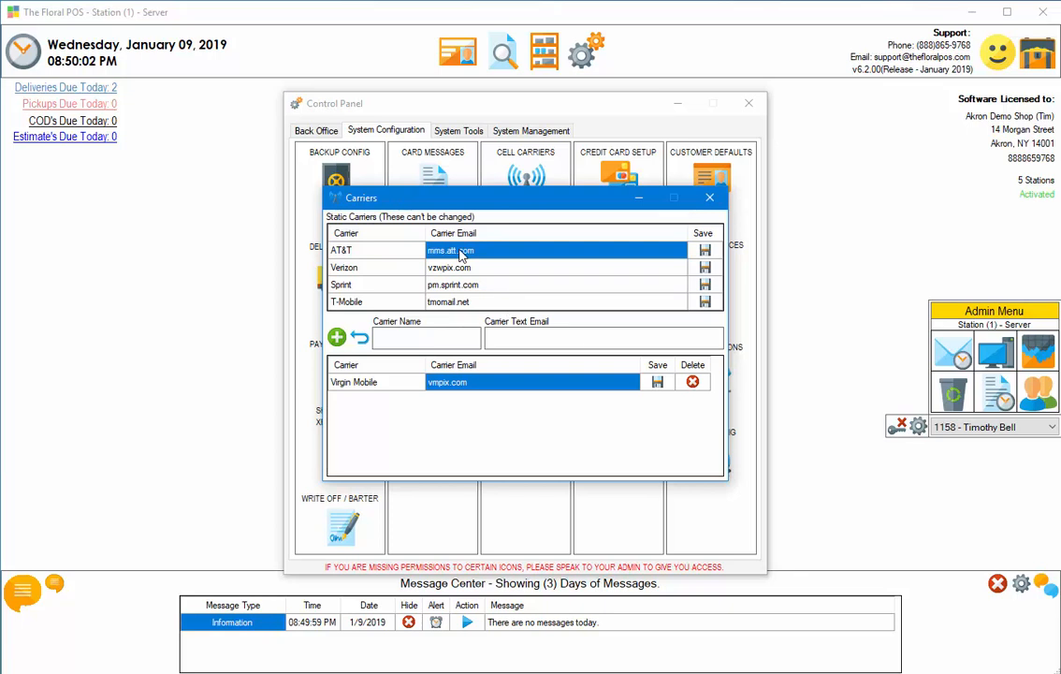
click(451, 268)
key(Down)
key(Down)
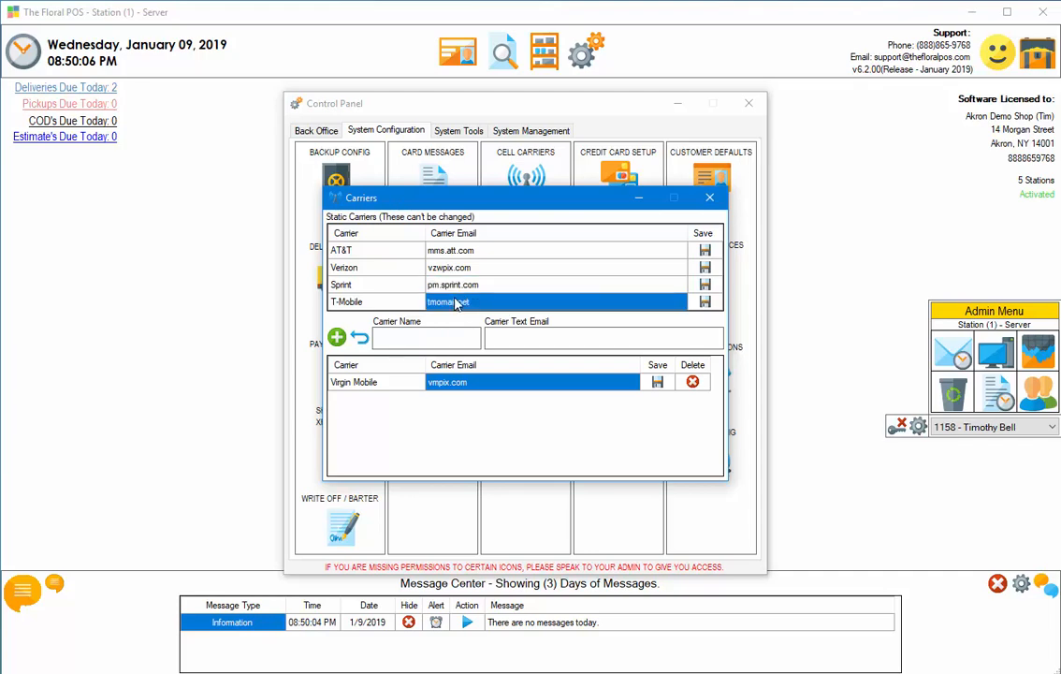
click(461, 284)
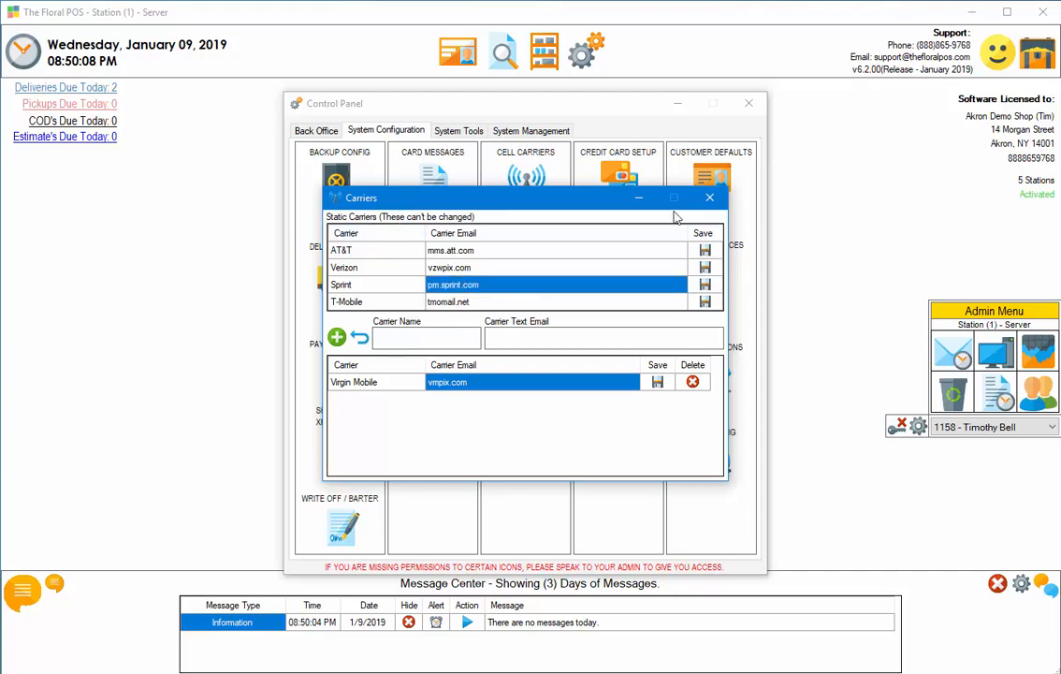
Close the cell carrier configuration and check the text settings in the system configuration
click(708, 197)
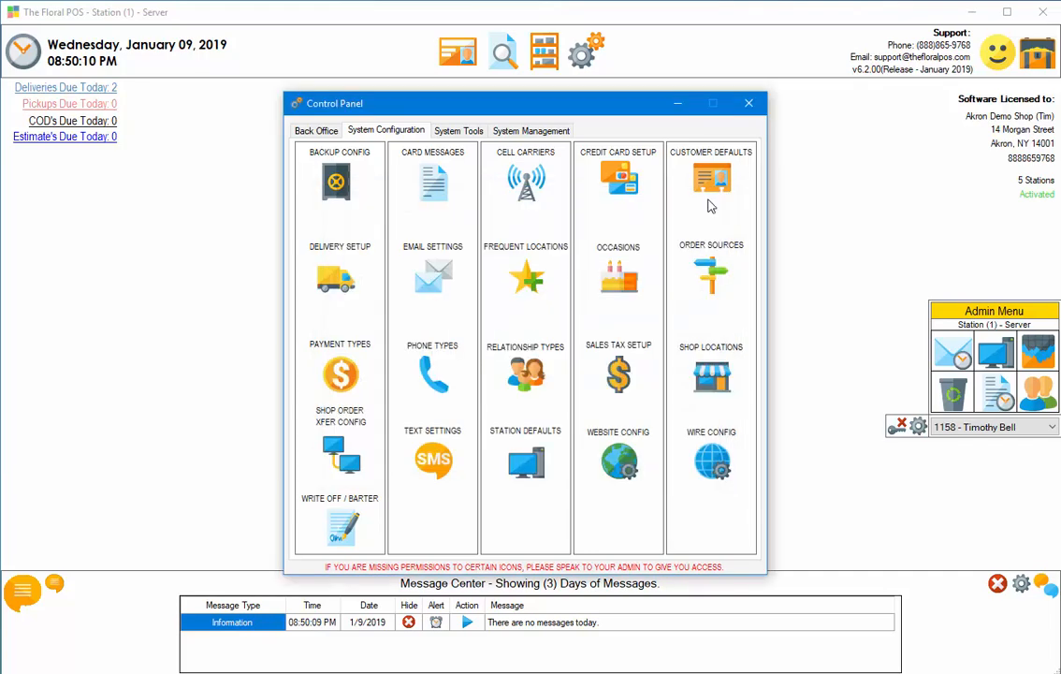
click(435, 459)
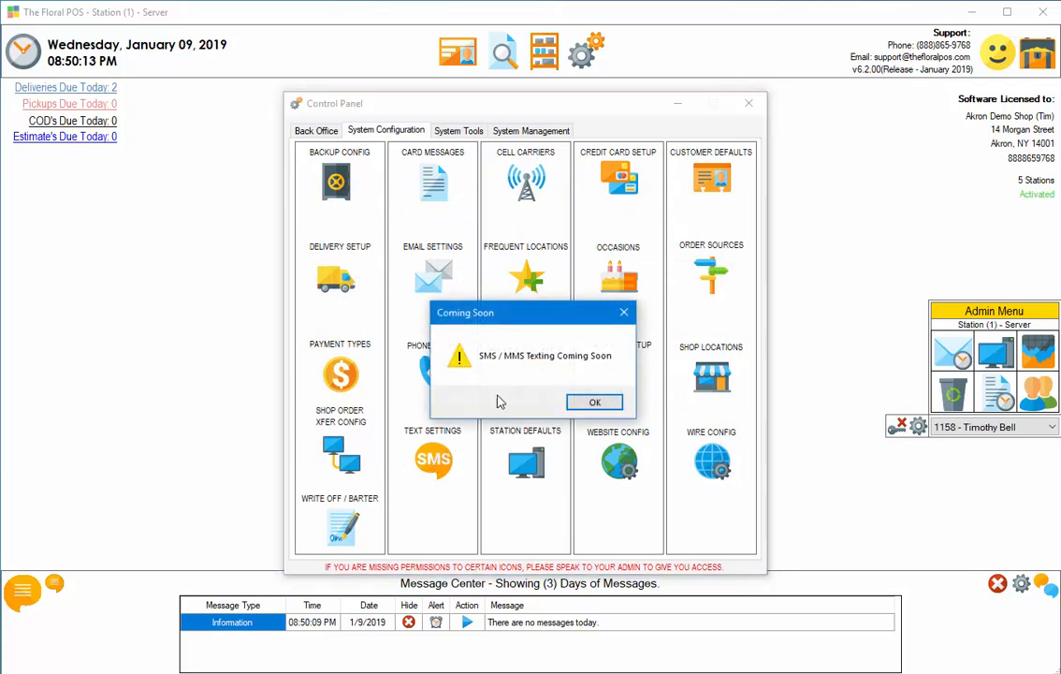
click(590, 402)
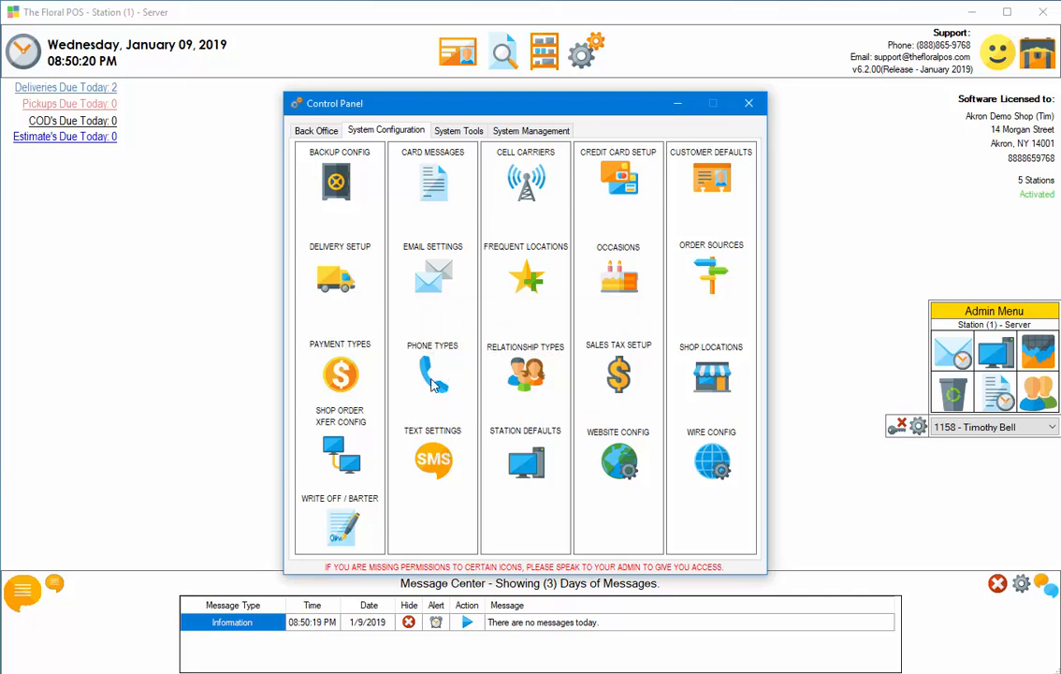
View the cell carrier list once more, close the control panel, and check the phone and carrier fields on a blank customer form
click(481, 162)
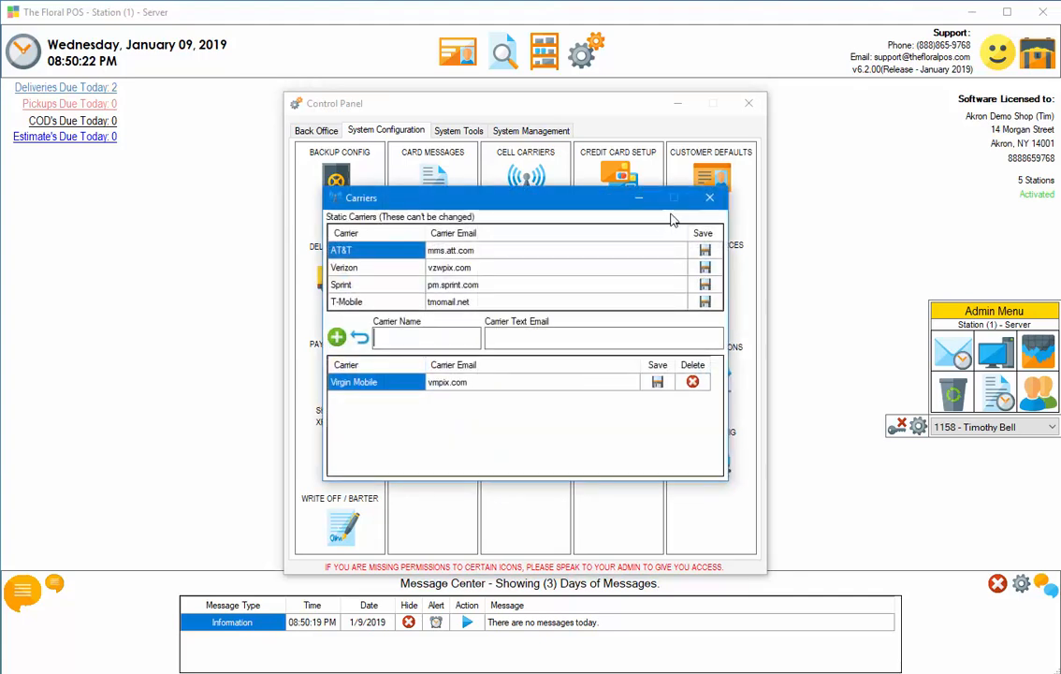
click(710, 197)
click(749, 103)
click(458, 62)
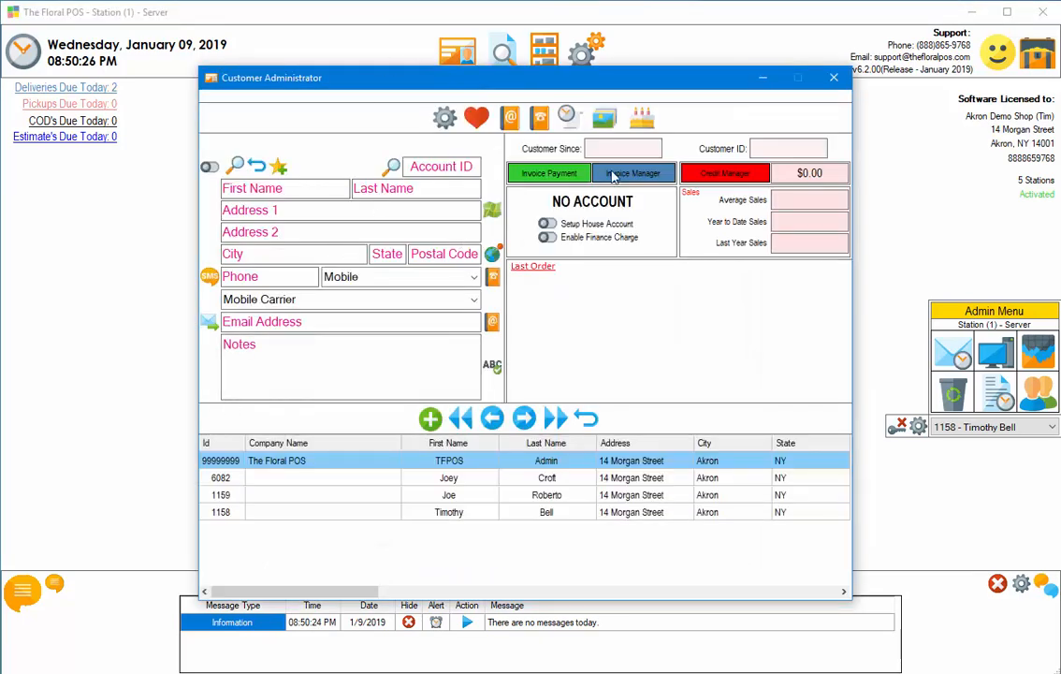
click(833, 78)
Open the employee configuration from the system management settings and display the Owner / Developer's employee record
click(586, 56)
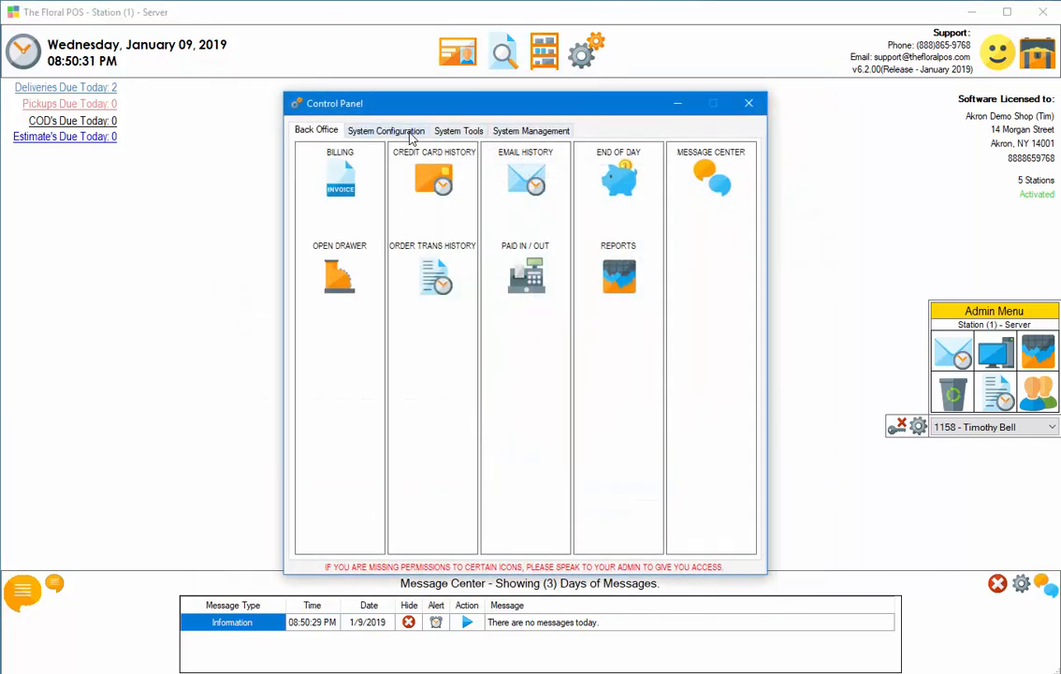
click(505, 131)
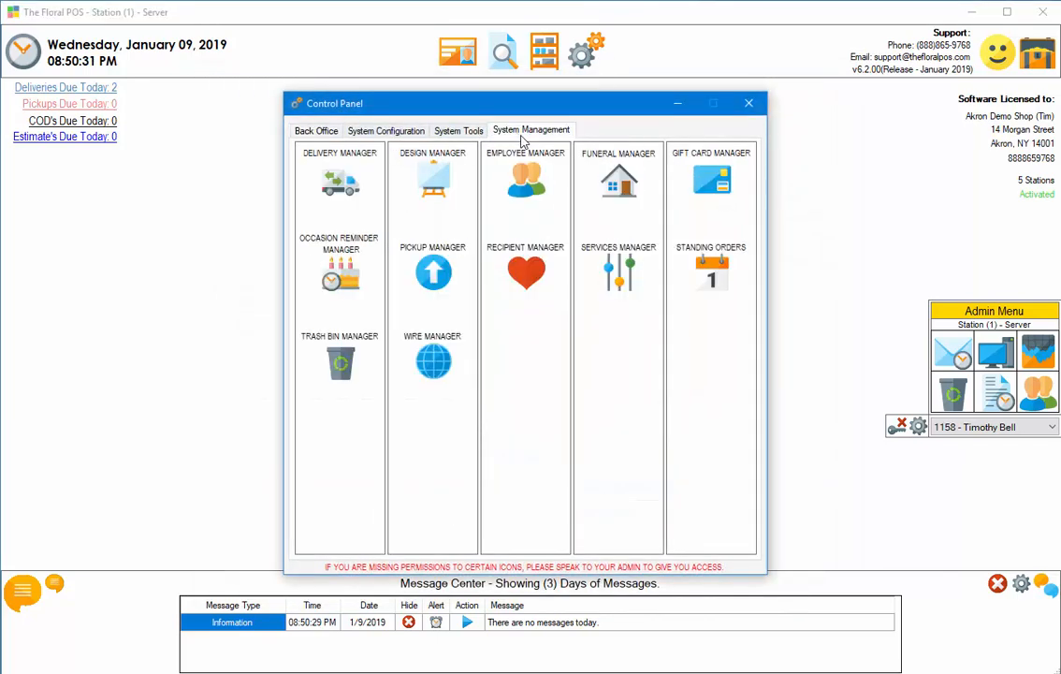
click(530, 185)
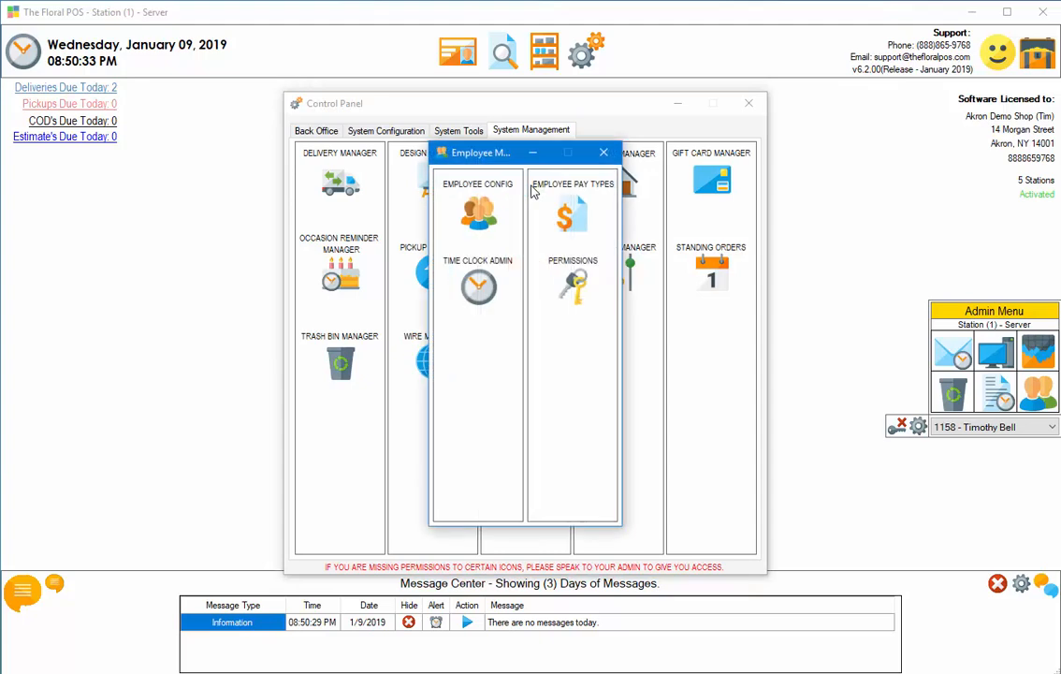
click(483, 219)
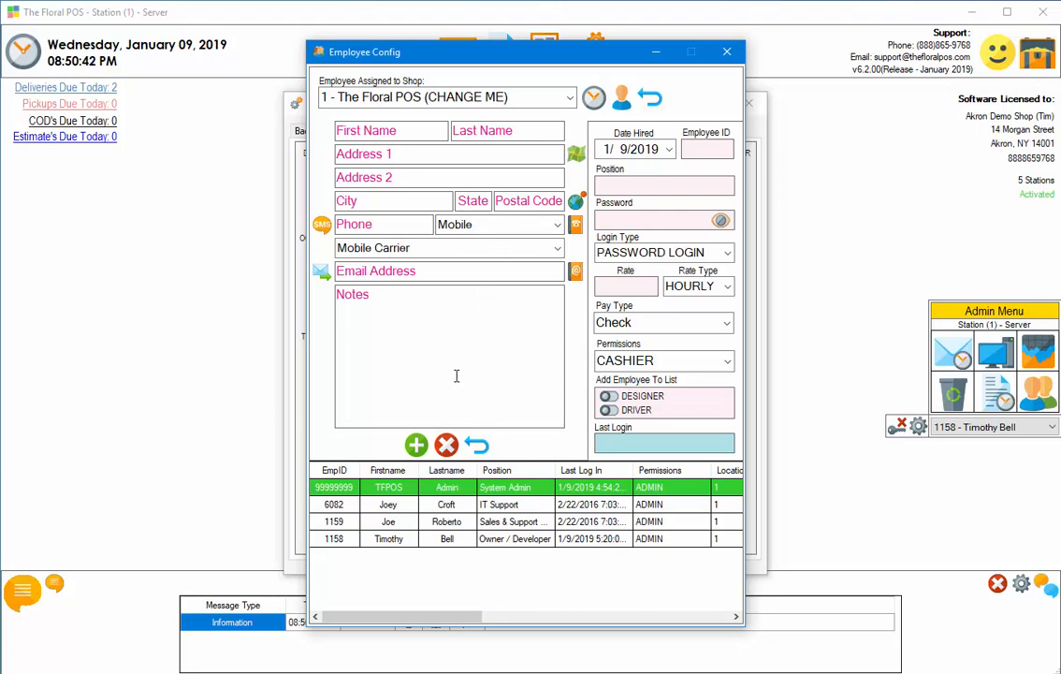
click(446, 540)
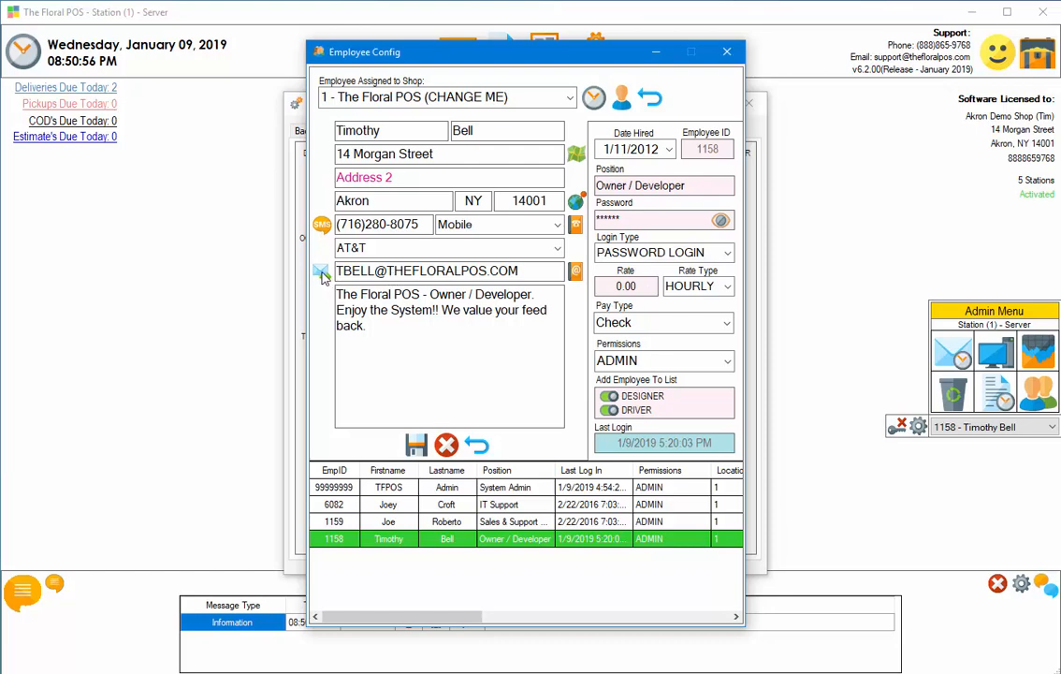
Examine the employee's email address book and phone book, and close the employee configuration and the control panel
click(575, 274)
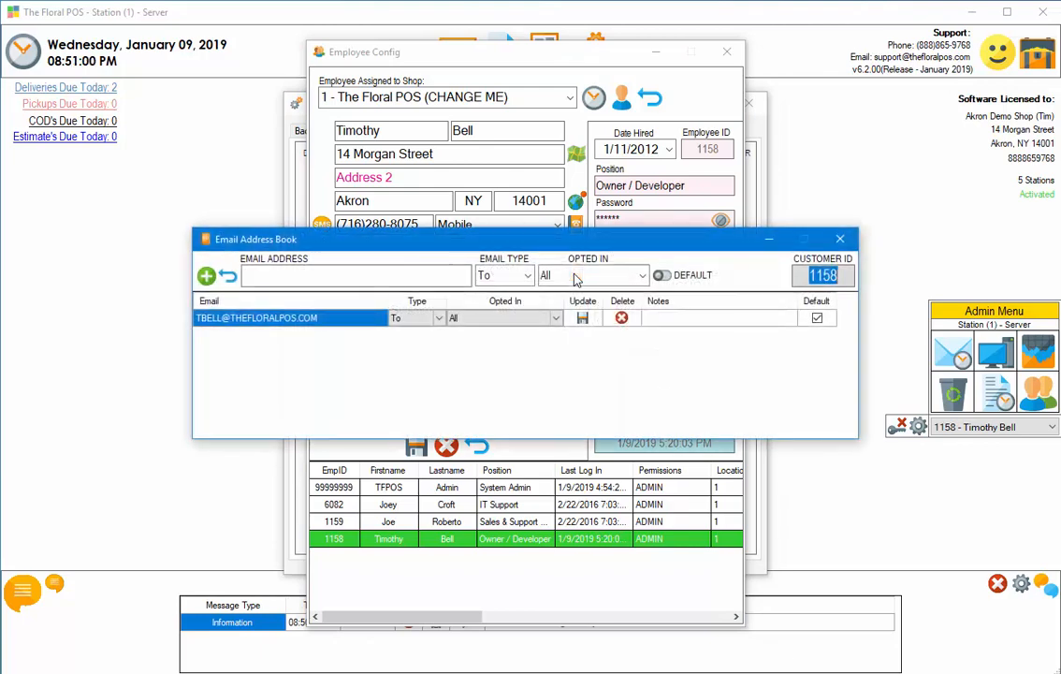
click(840, 239)
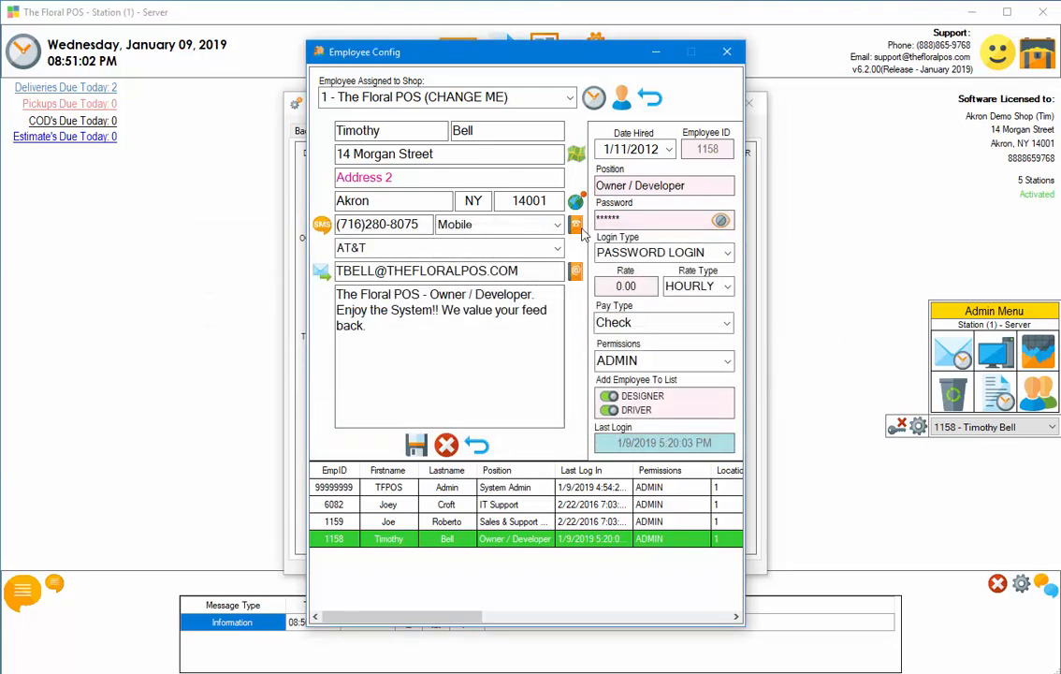
click(576, 225)
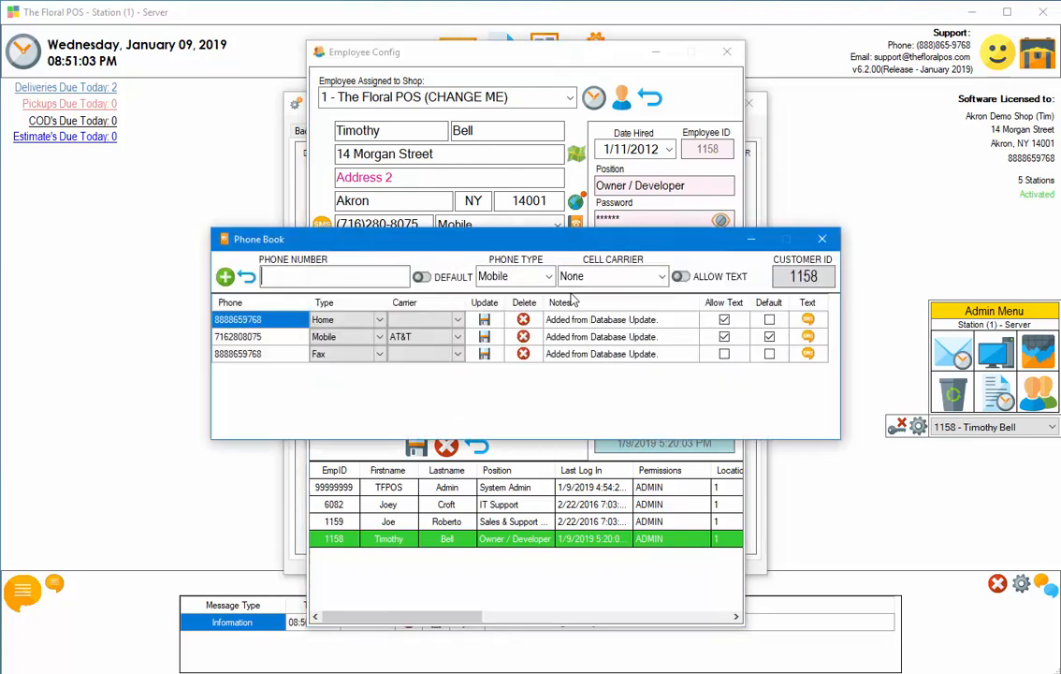
click(823, 241)
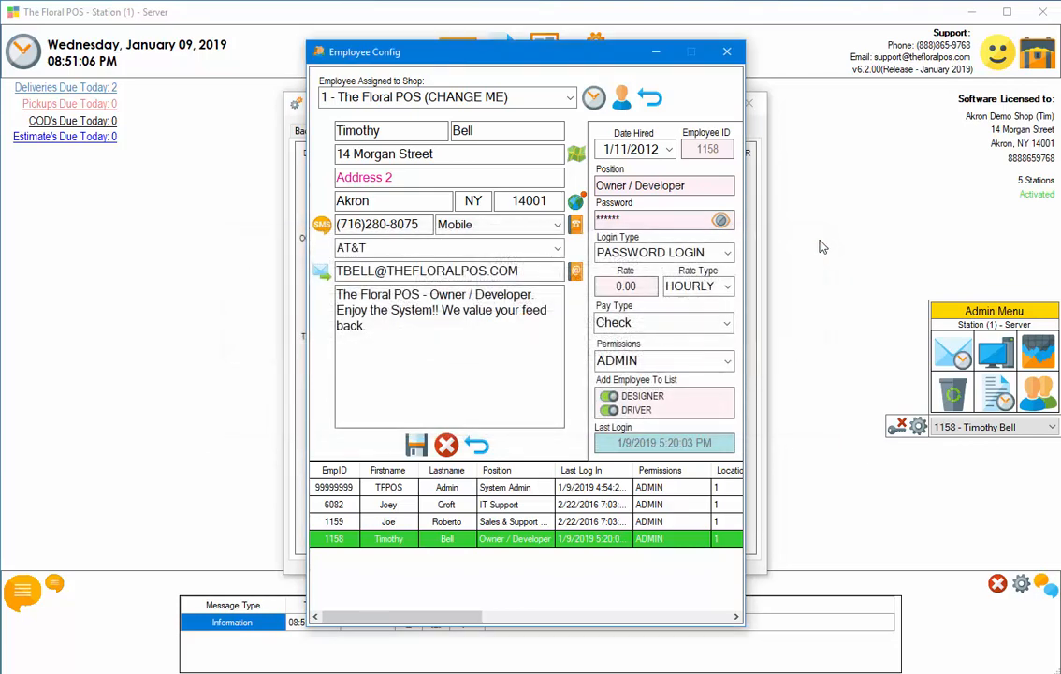
click(726, 51)
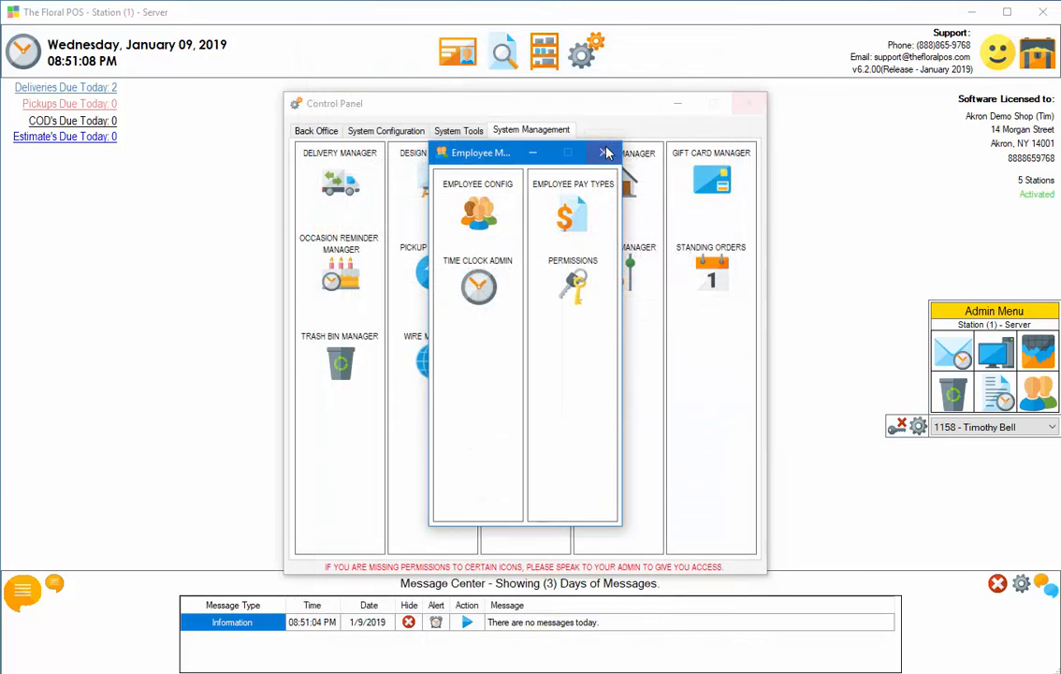
click(605, 152)
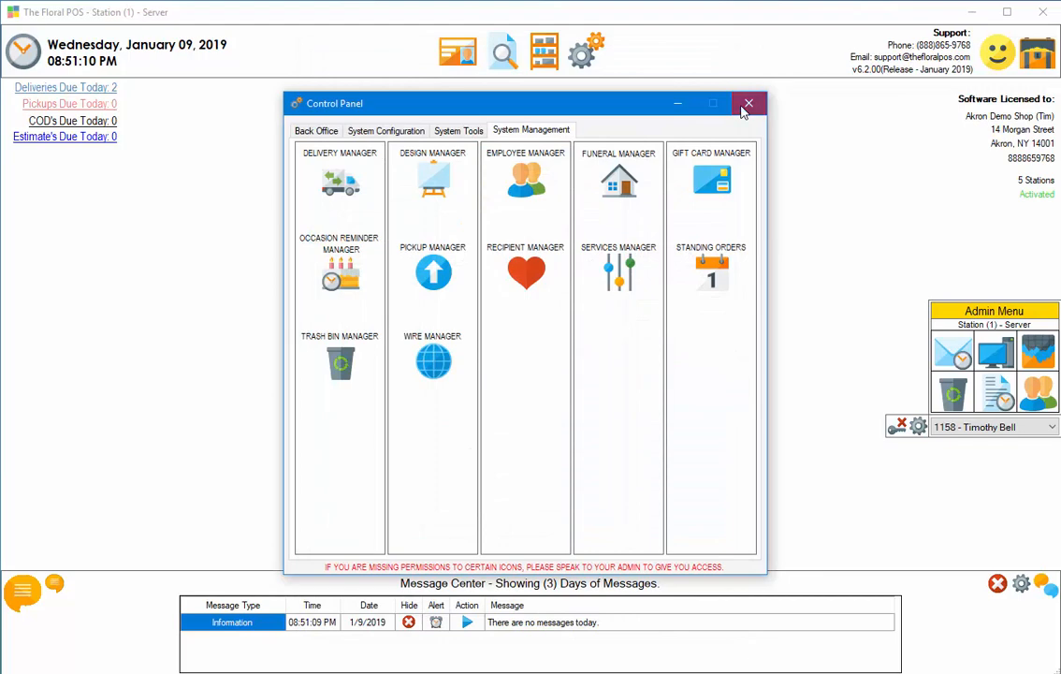
click(747, 103)
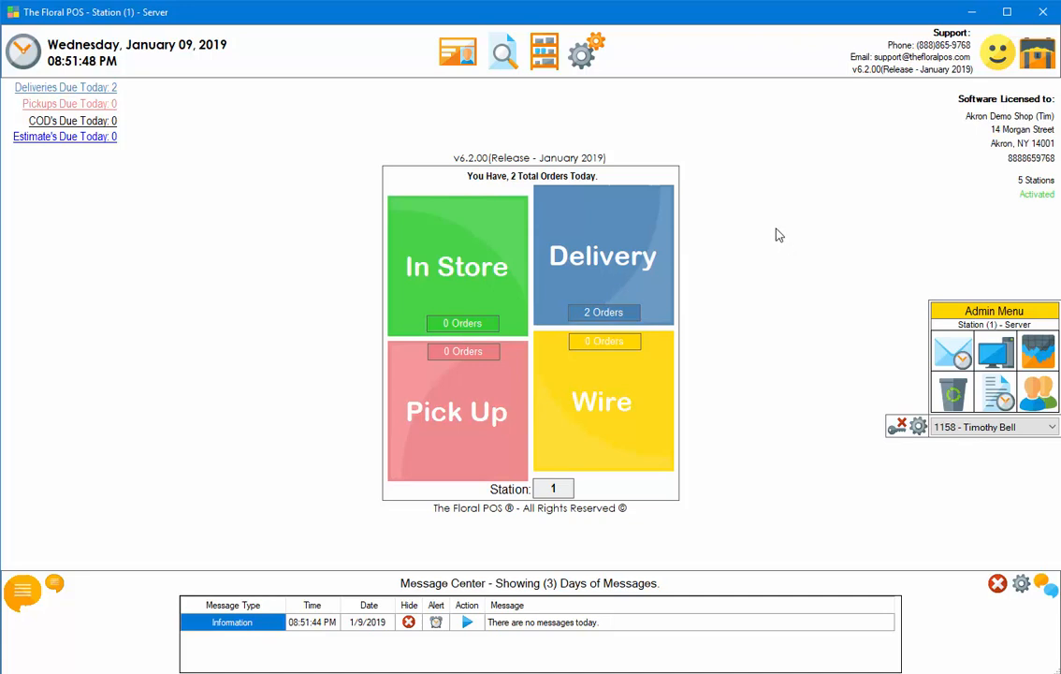
Compare the phone type, mobile carrier and texting option across the customer records, and close the customer administrator
click(455, 55)
click(442, 479)
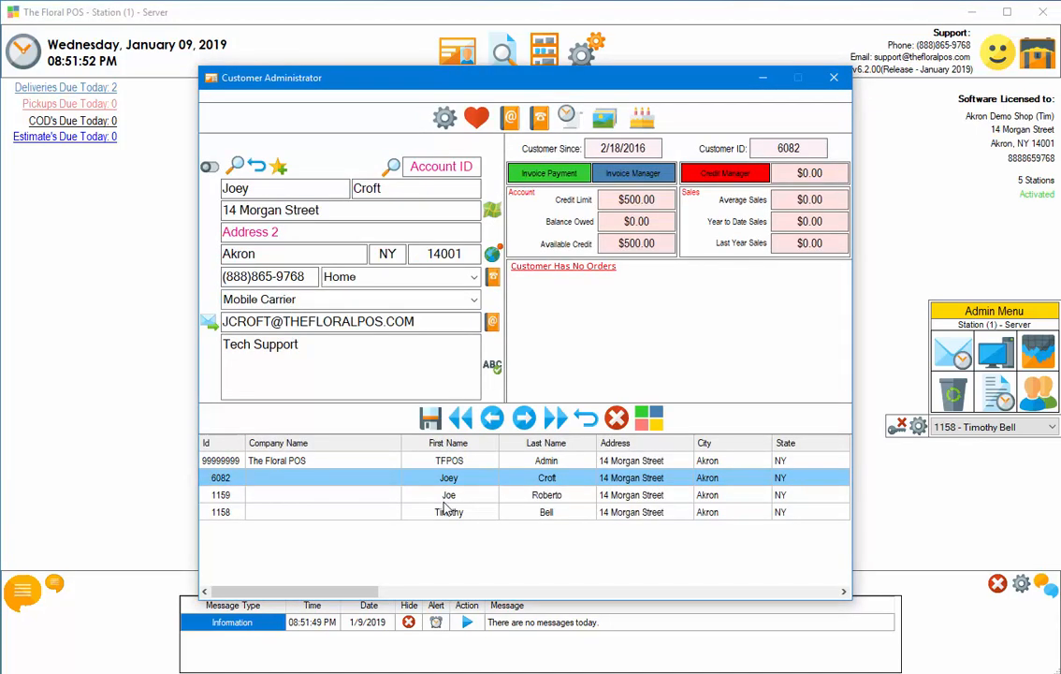
click(446, 497)
click(445, 513)
click(451, 496)
key(Up)
key(Up)
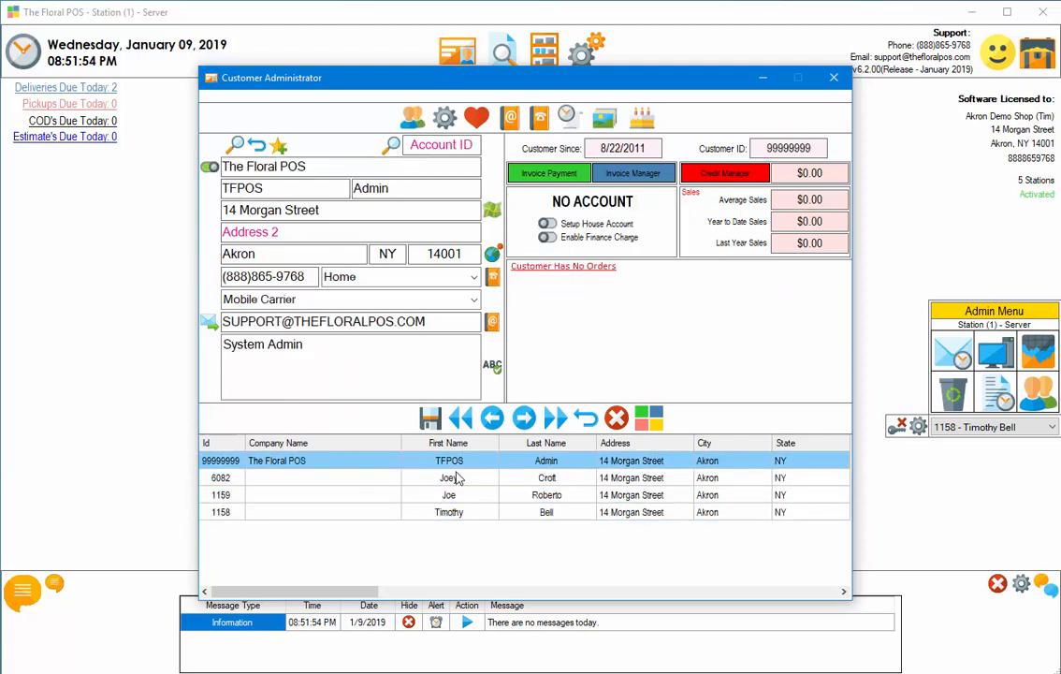
key(Down)
click(448, 496)
click(451, 511)
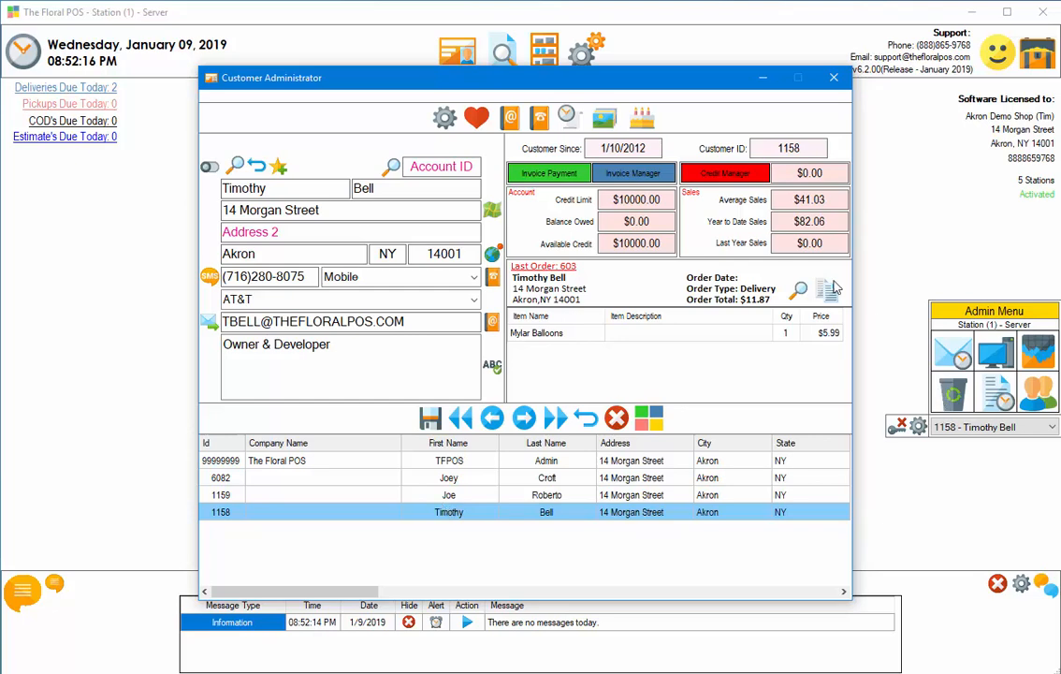
click(834, 78)
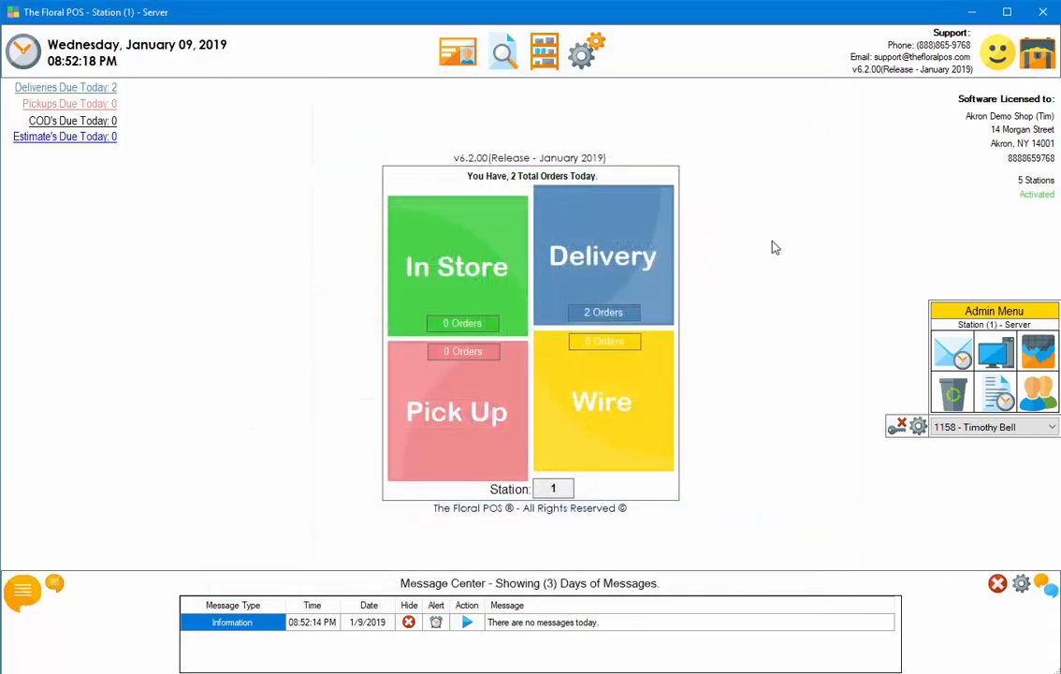